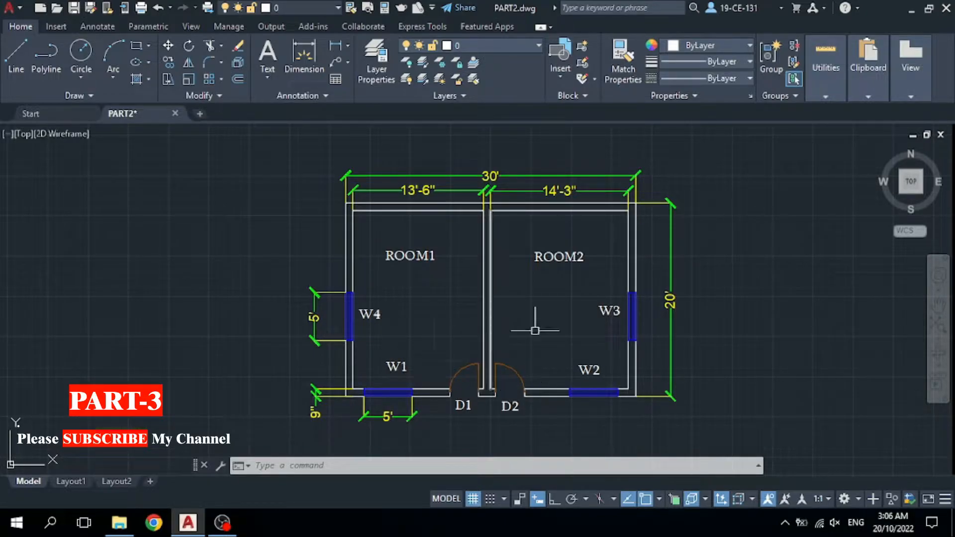
Dimension the top wall corner to corner as 360, placing the dimension line just above it.
scroll(529, 309, down, 2)
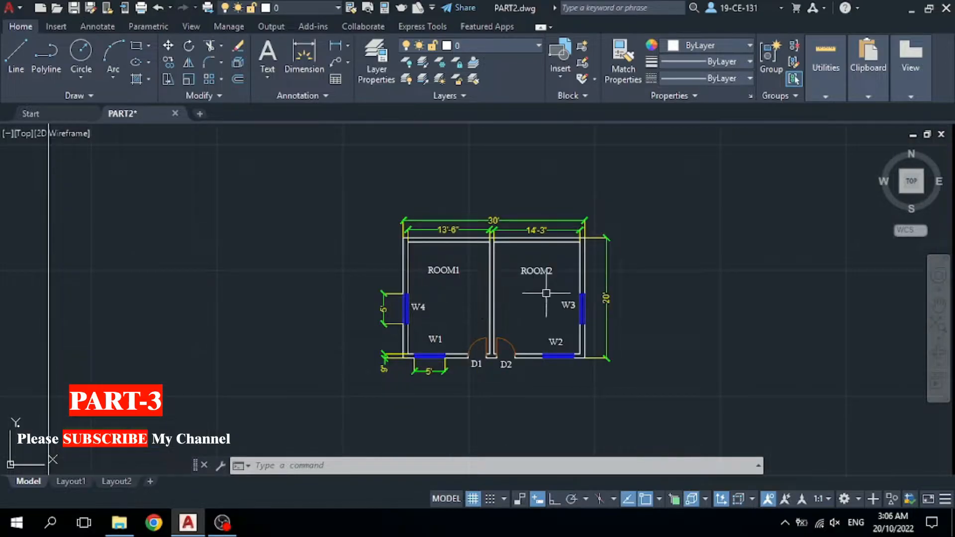
scroll(621, 324, up, 2)
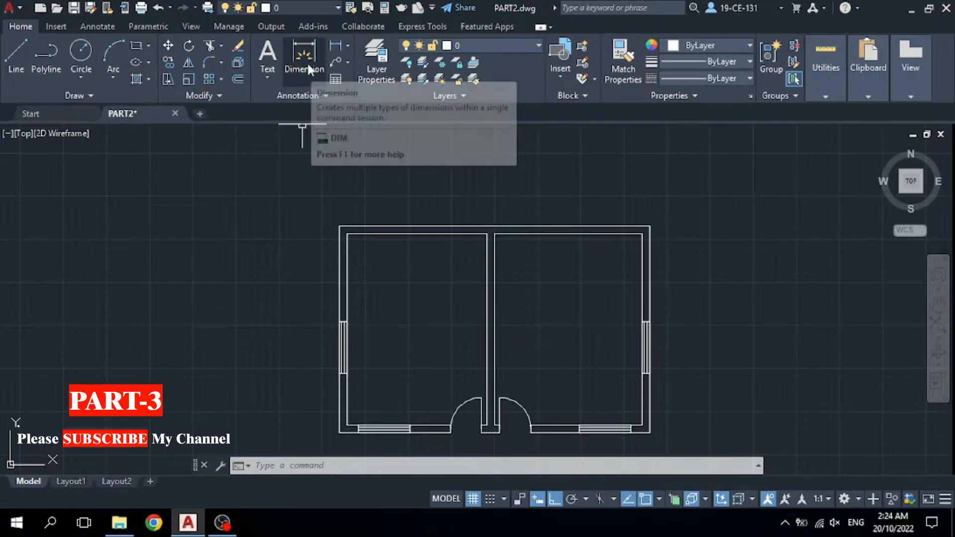
click(307, 67)
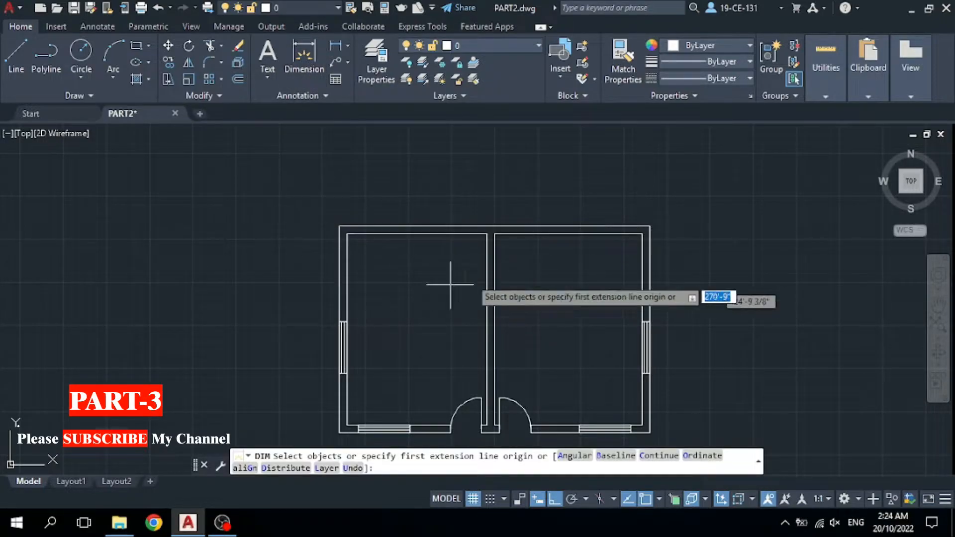
scroll(495, 254, up, 2)
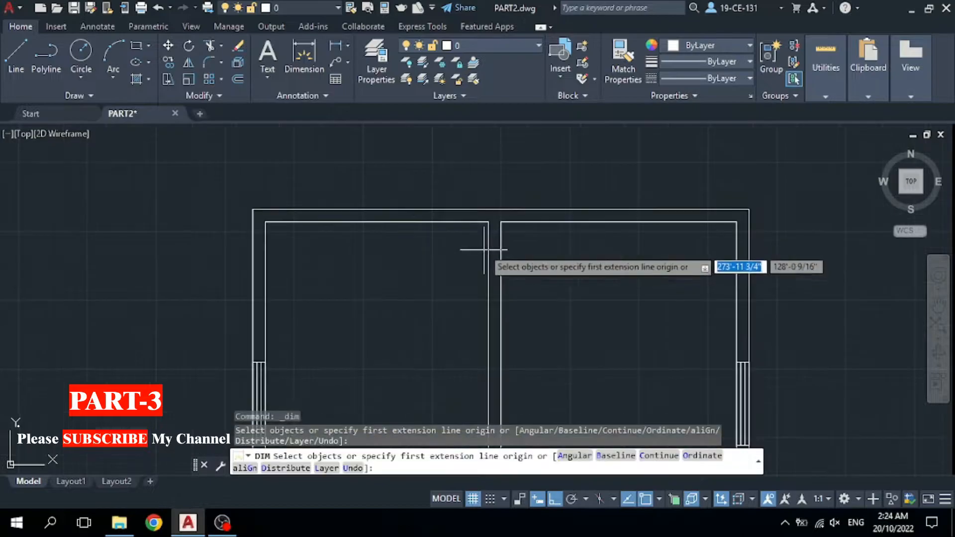
click(252, 210)
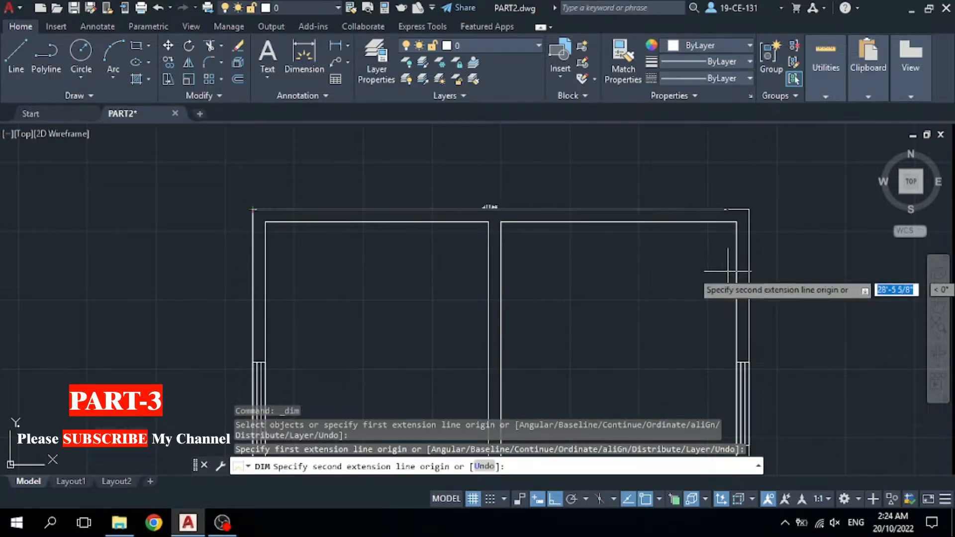
click(749, 209)
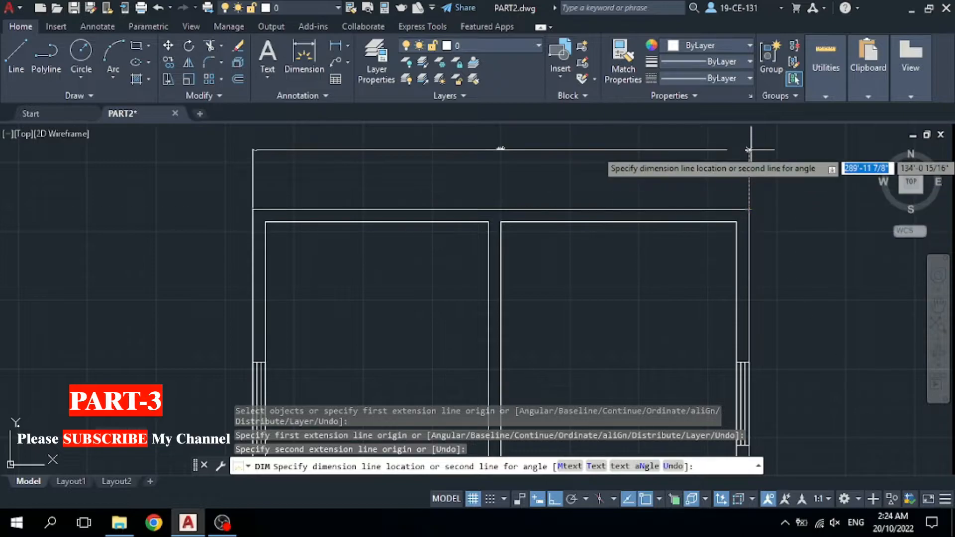
click(757, 171)
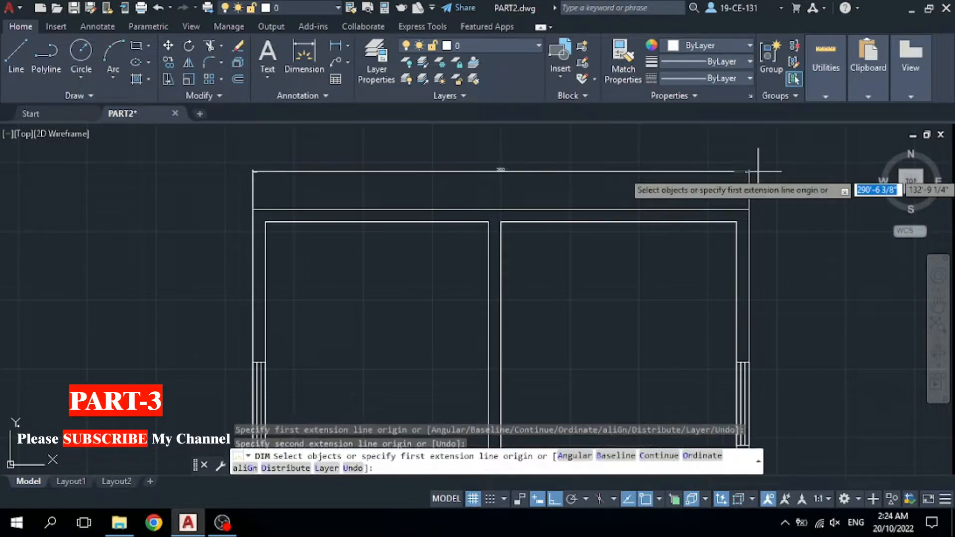
scroll(497, 140, up, 4)
scroll(496, 140, down, 4)
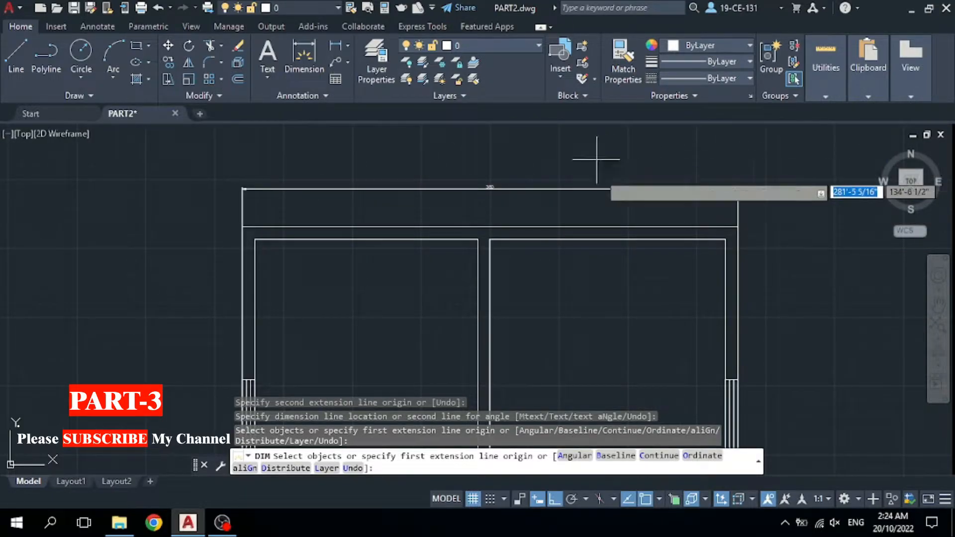
key(Return)
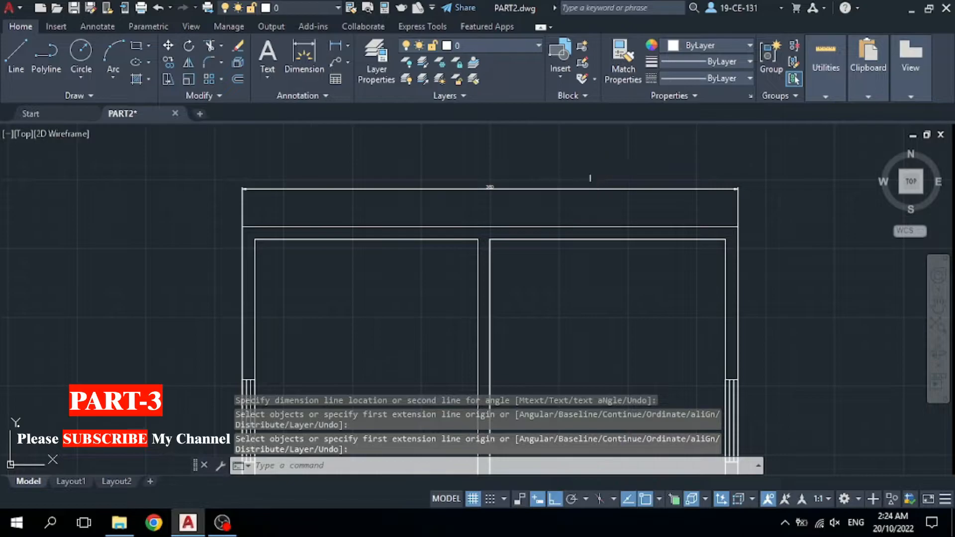
scroll(443, 184, up, 2)
scroll(443, 184, up, 3)
scroll(438, 202, down, 4)
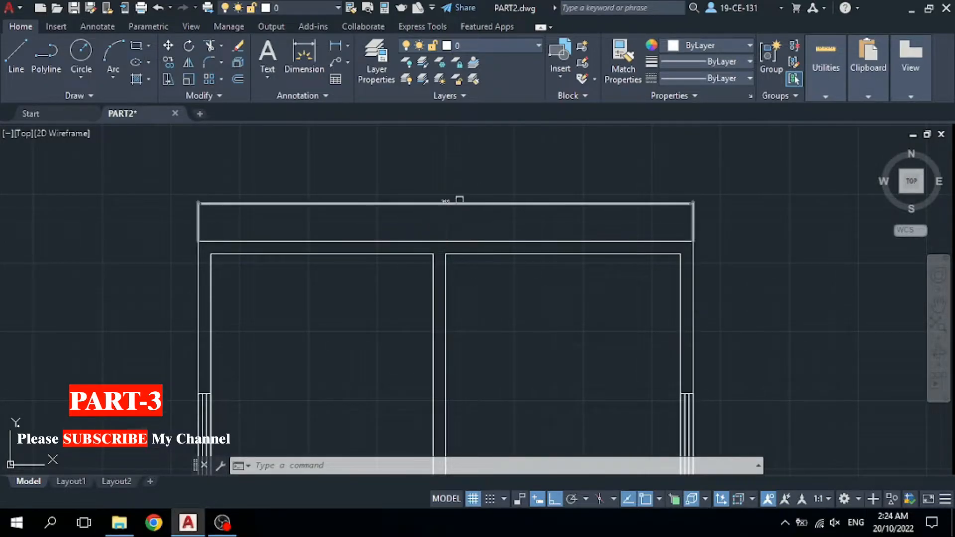
scroll(458, 200, up, 5)
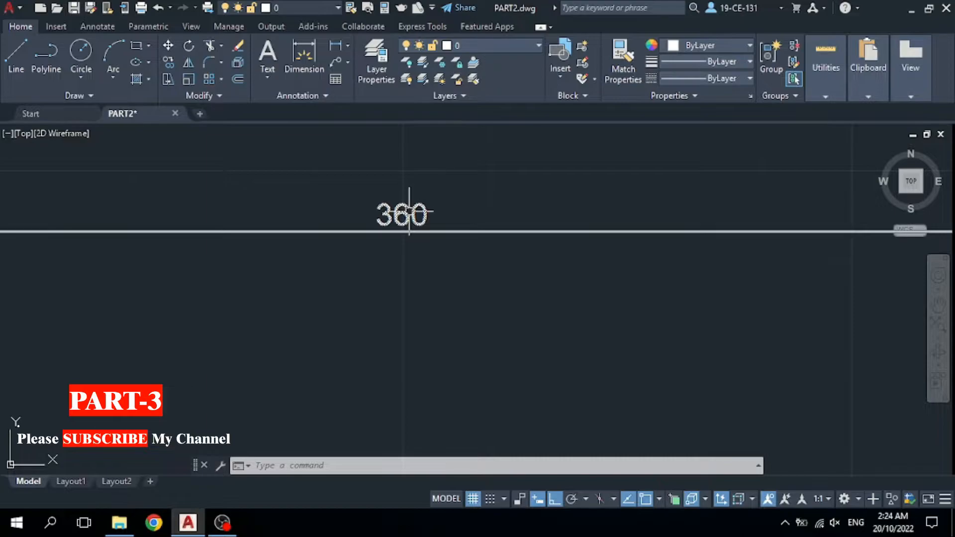
scroll(420, 209, down, 3)
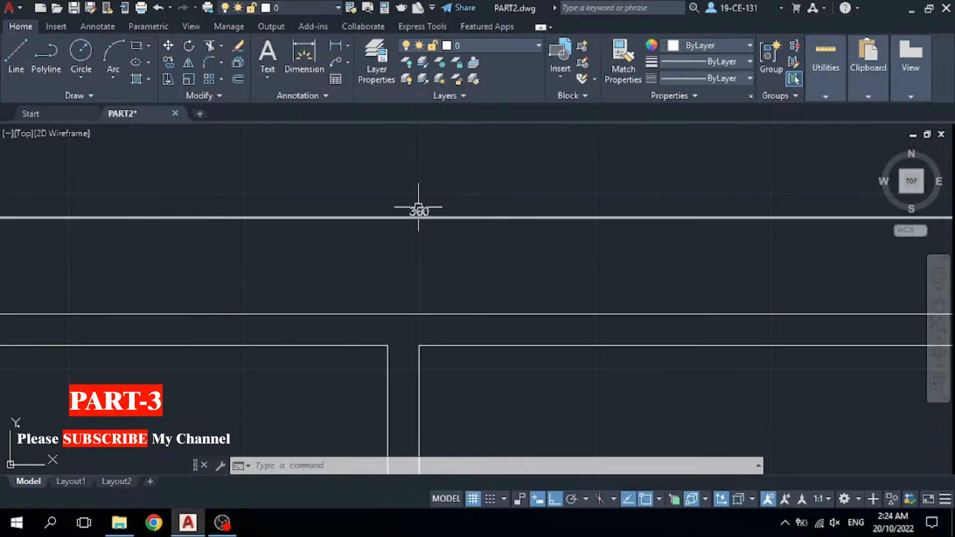
scroll(420, 208, down, 3)
scroll(496, 207, down, 2)
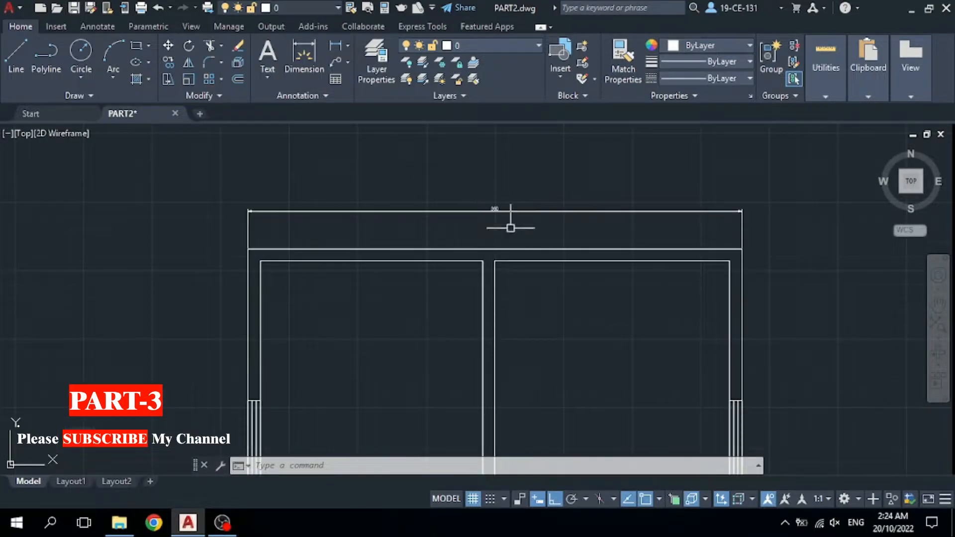
scroll(495, 208, up, 5)
scroll(450, 207, down, 5)
scroll(746, 222, up, 3)
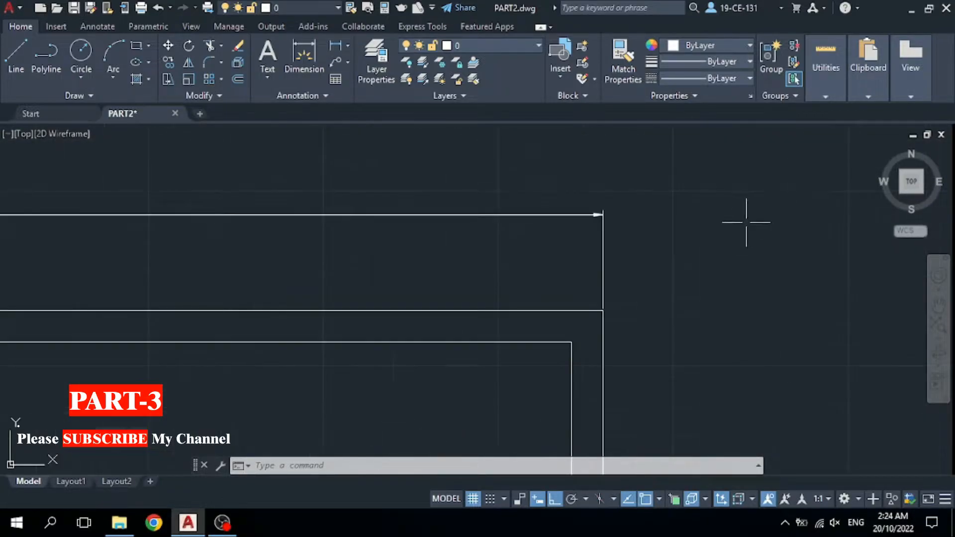
scroll(584, 209, up, 5)
scroll(606, 212, down, 8)
scroll(550, 220, up, 3)
scroll(692, 213, down, 2)
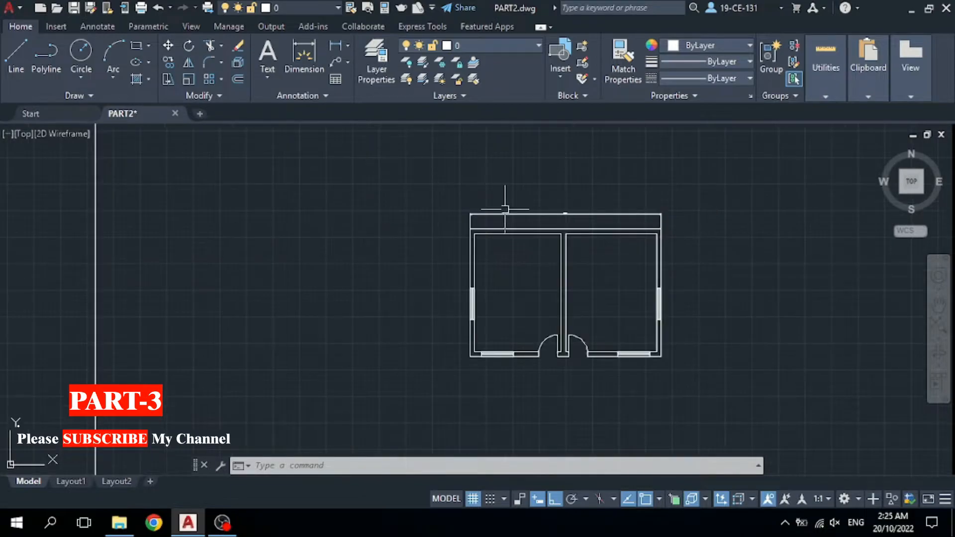
scroll(756, 247, up, 2)
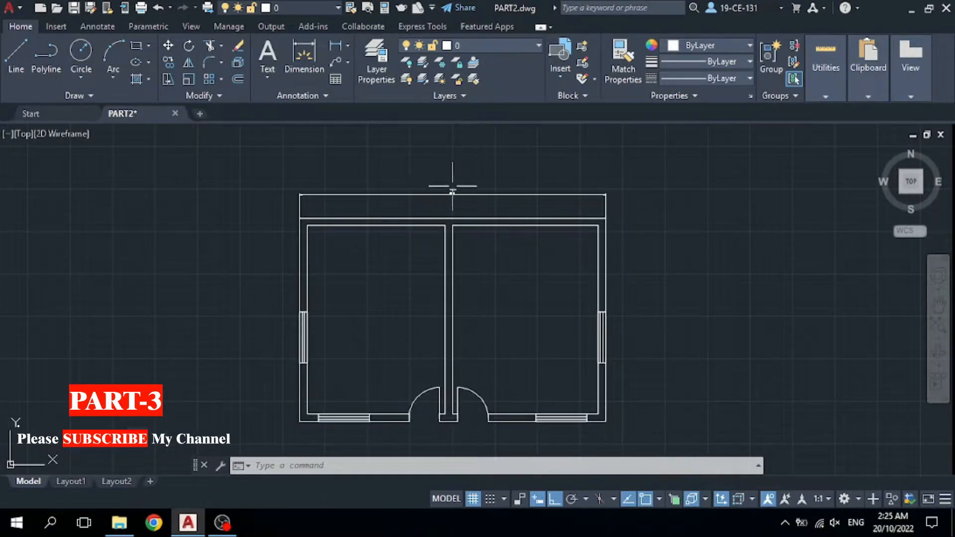
scroll(411, 176, up, 2)
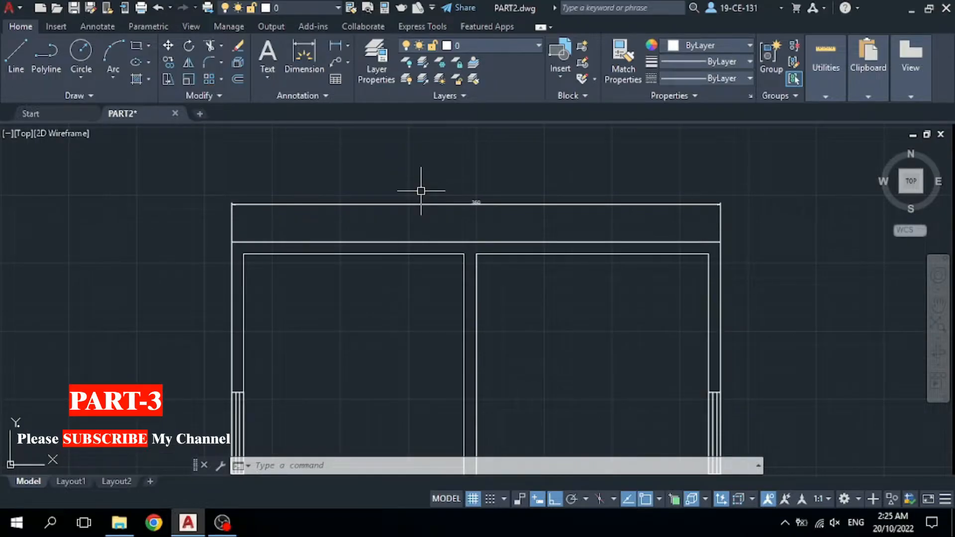
Open the Dimension Style Manager from the Annotation panel's ISO-25 style dropdown.
click(326, 96)
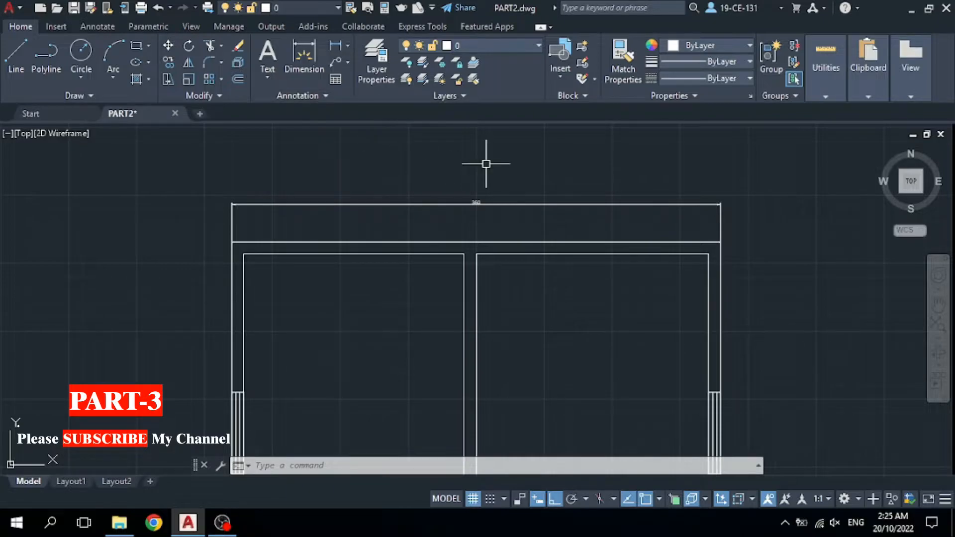
click(320, 97)
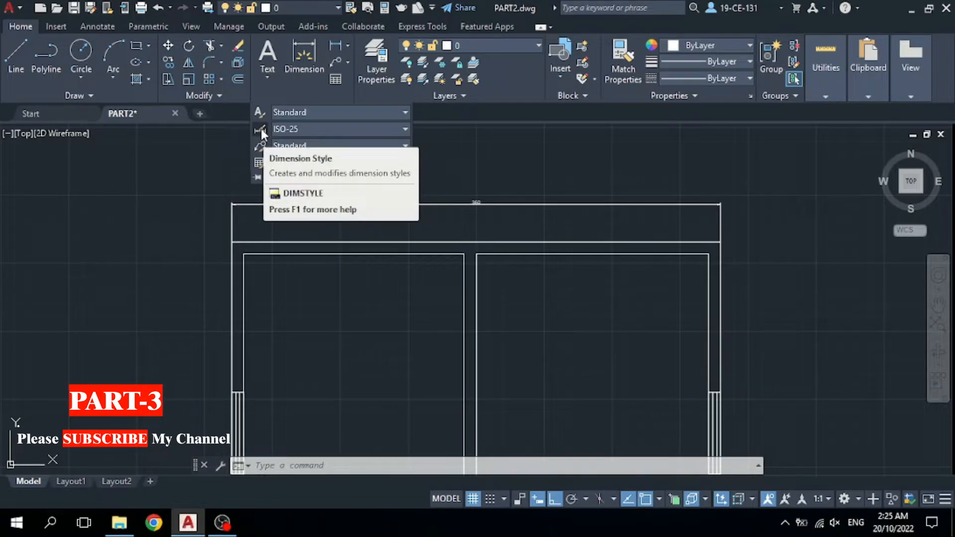
click(381, 131)
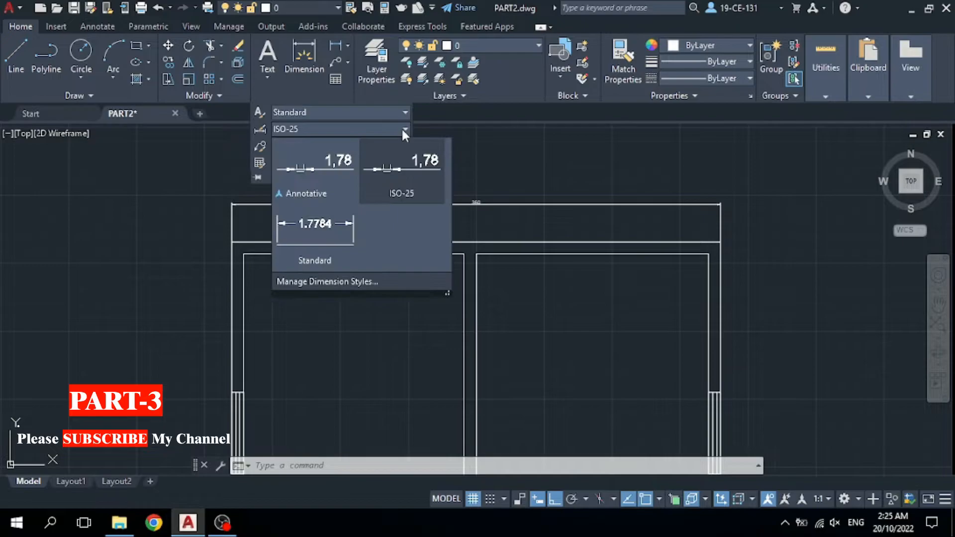
click(326, 282)
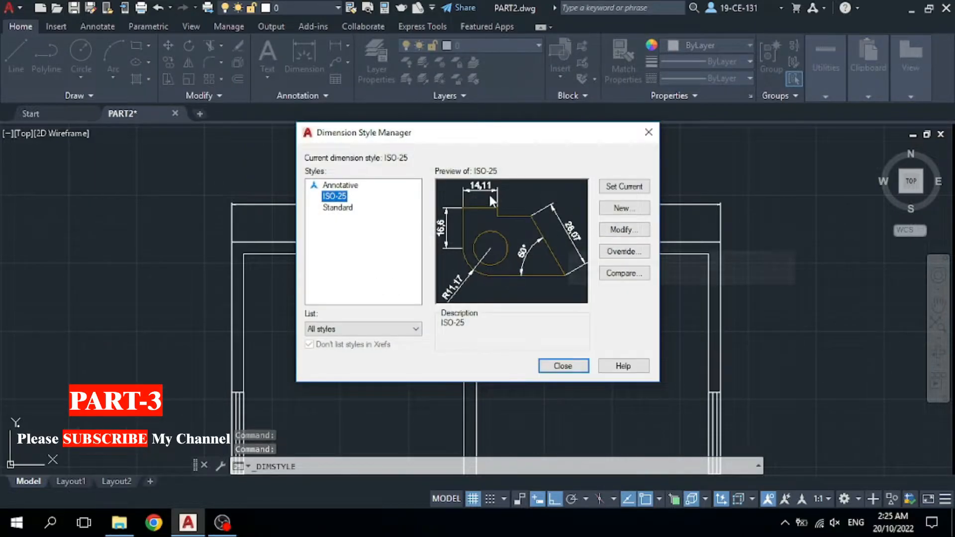
Create a new dimension style named WALI based on ISO-25.
click(622, 208)
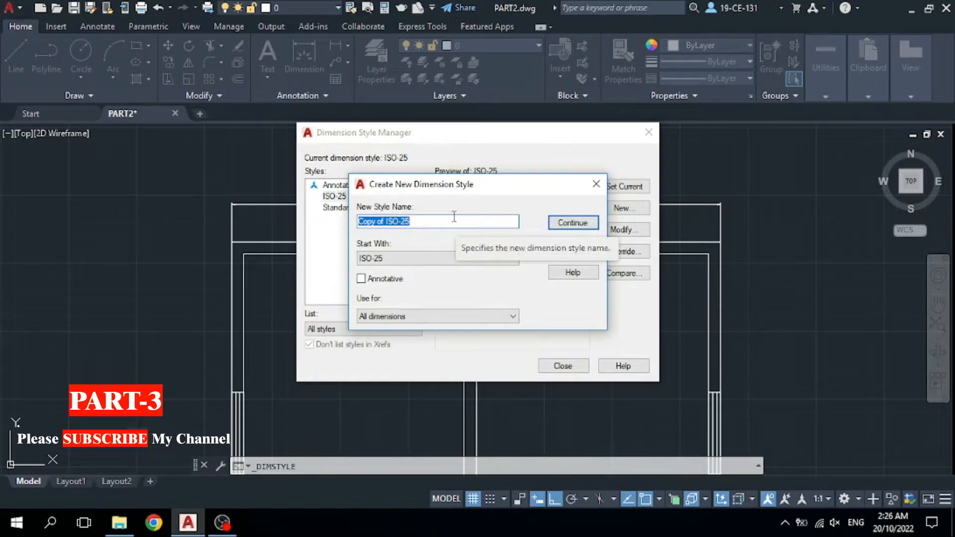
text(WALI)
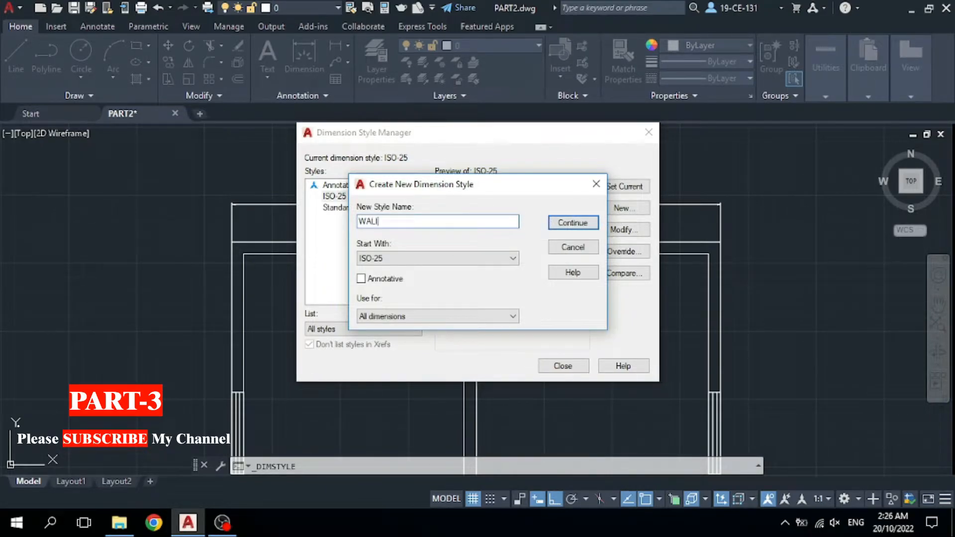
click(572, 222)
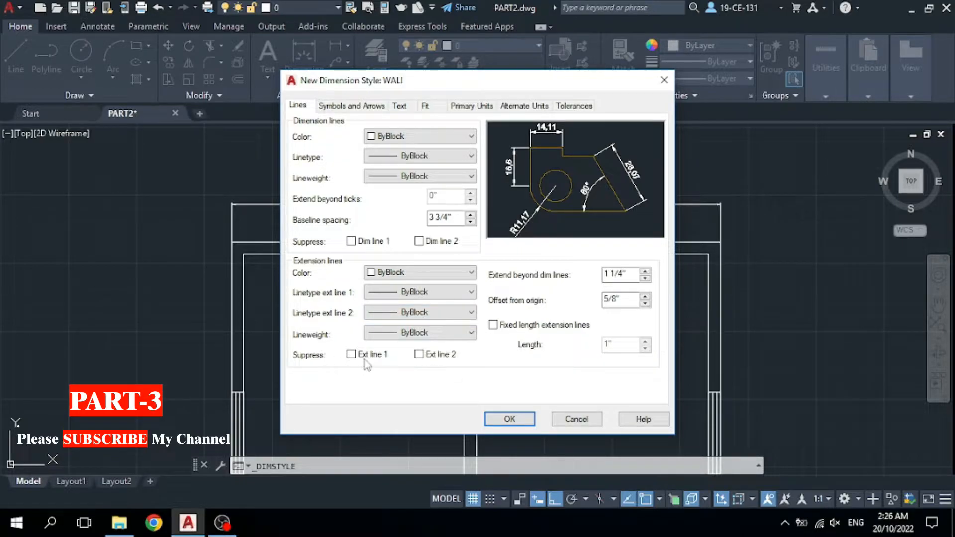
Toggle Suppress Ext line 1 on and back off, keeping both extension lines visible.
click(350, 355)
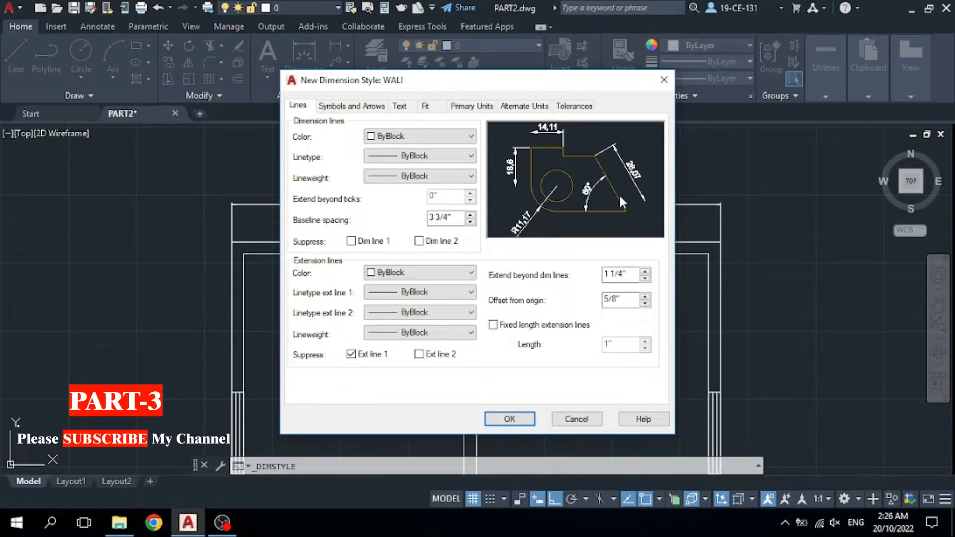
click(355, 358)
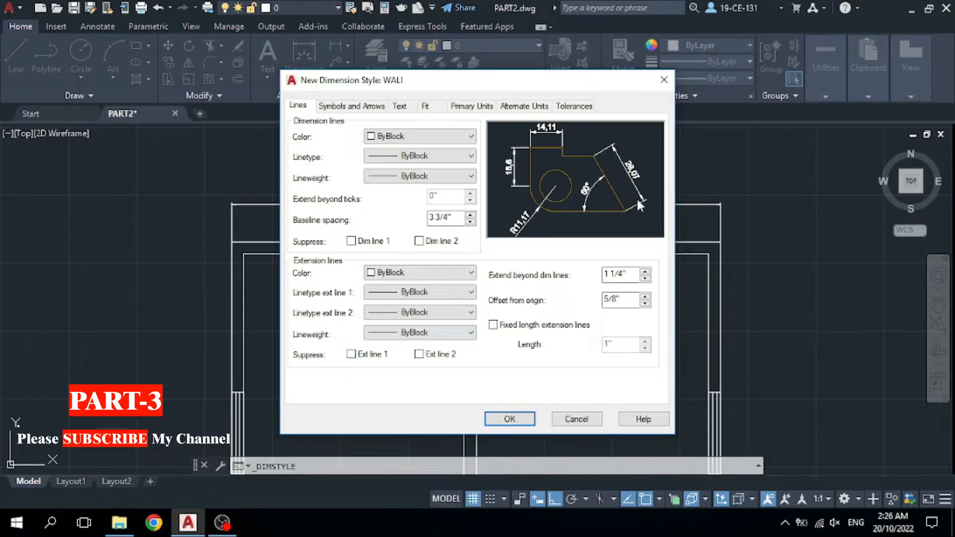
click(353, 106)
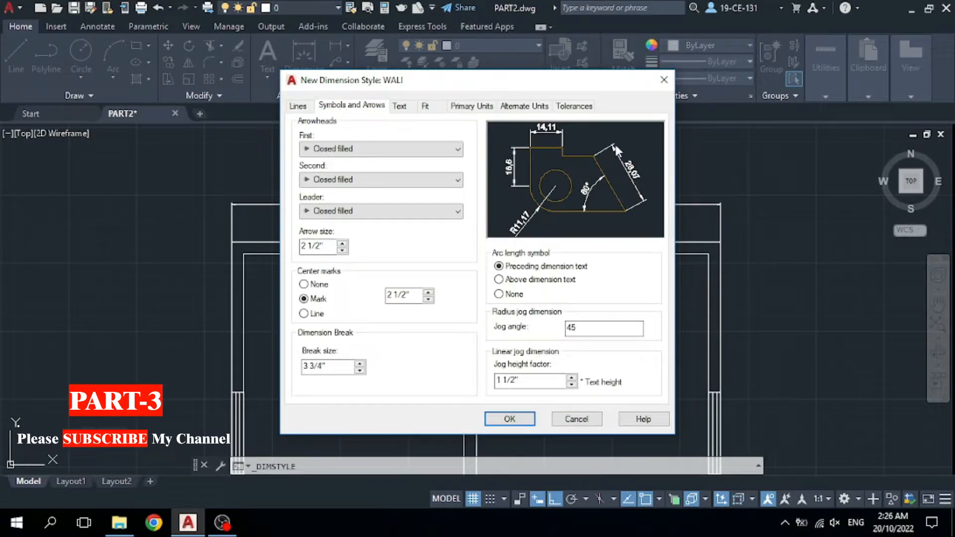
Set WALI's arrowheads to Architectural tick with an arrow size of 1.
click(409, 149)
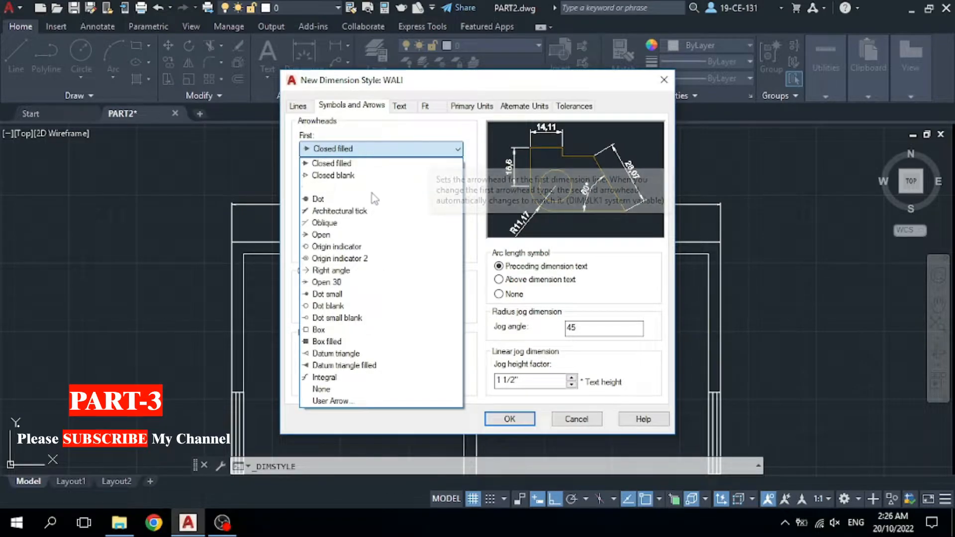
click(362, 214)
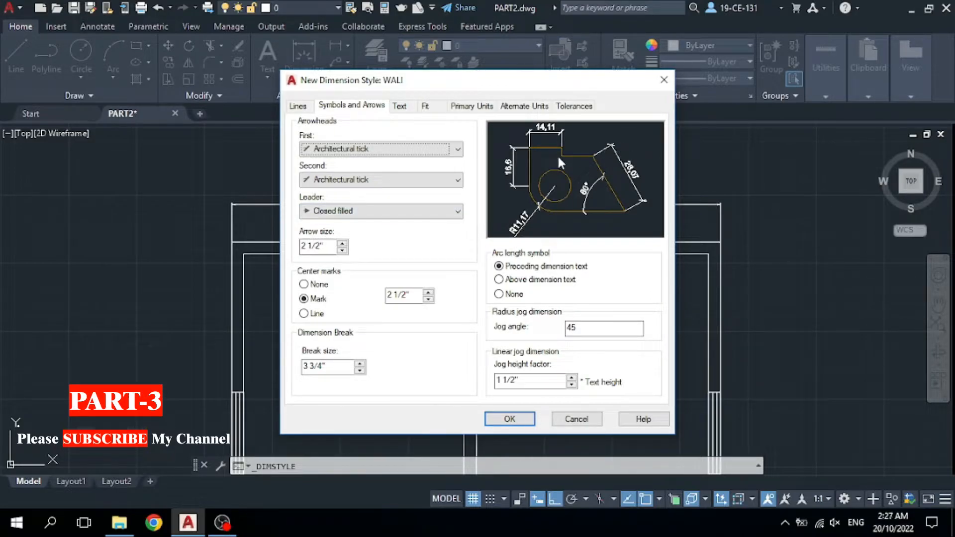
drag(322, 246, 294, 245)
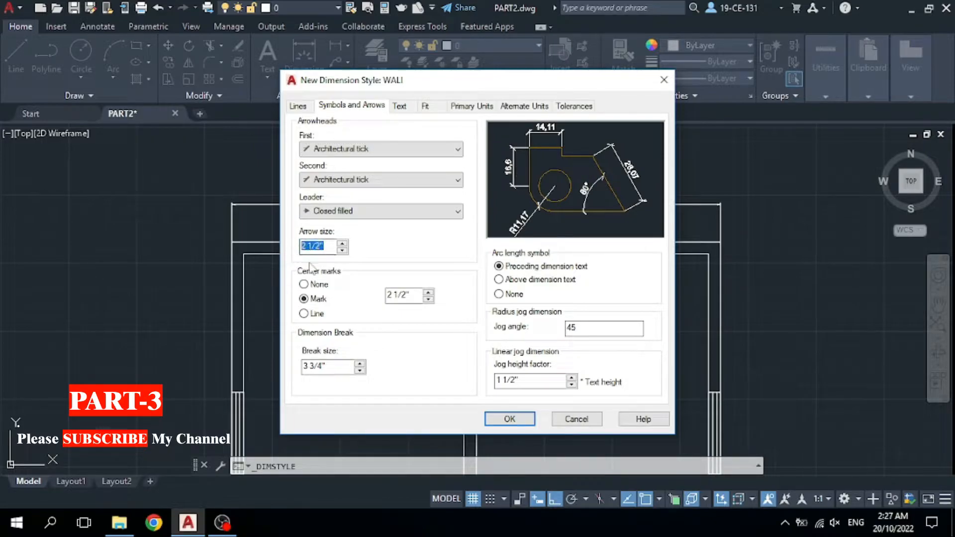
text(1)
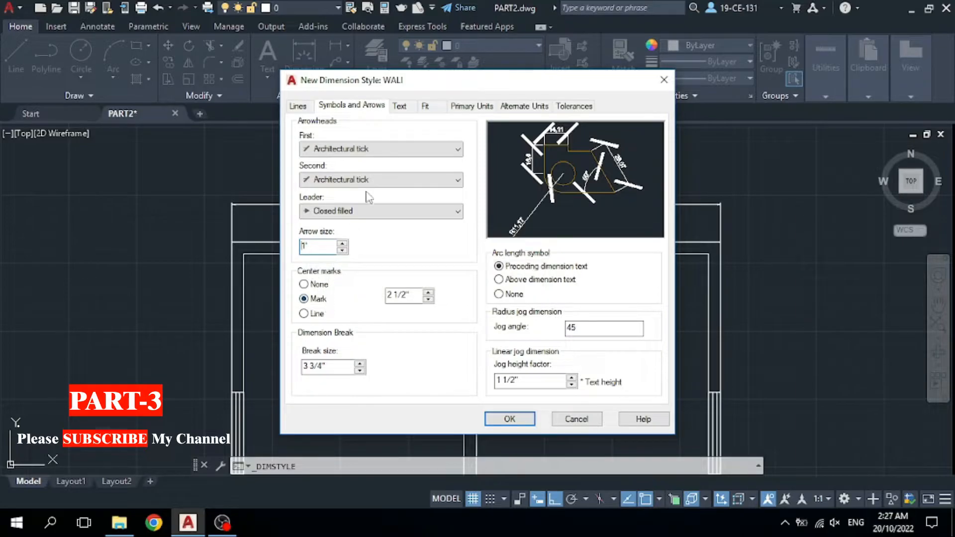
click(400, 110)
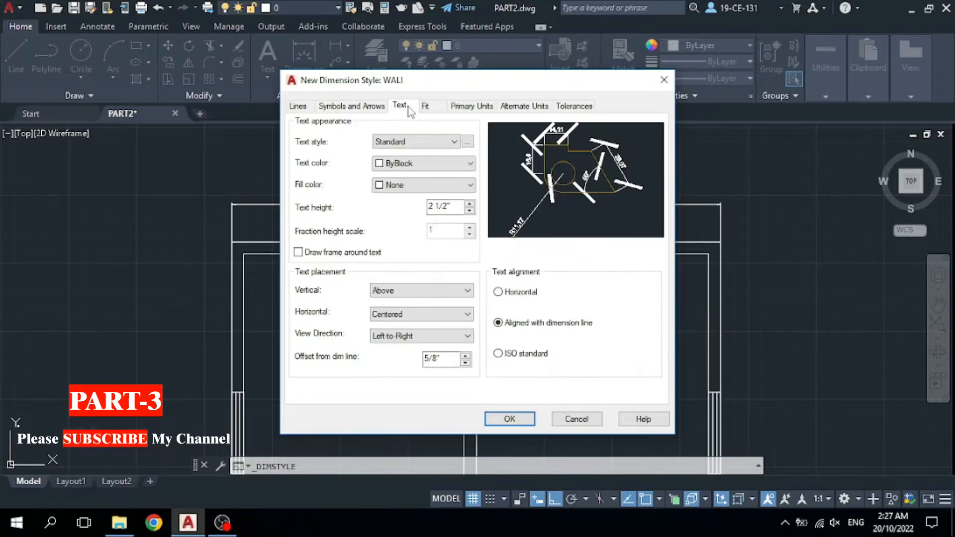
Make WALI's dimension text color Yellow with a text height of 1.
click(434, 145)
click(434, 145)
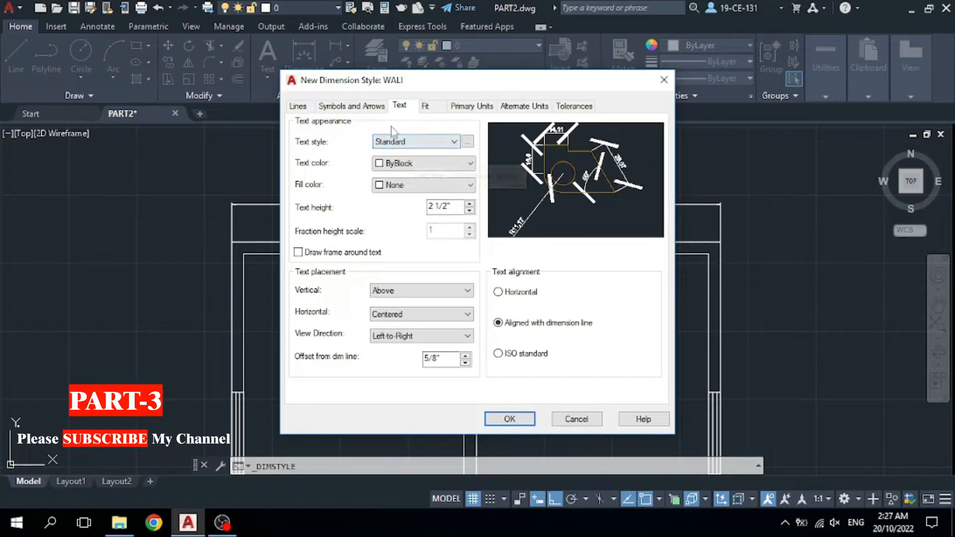
click(449, 169)
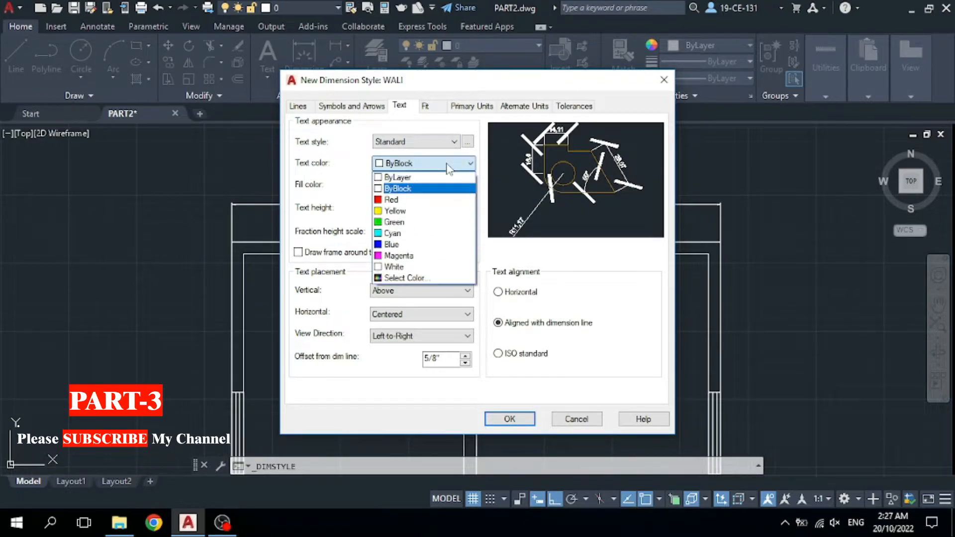
click(395, 211)
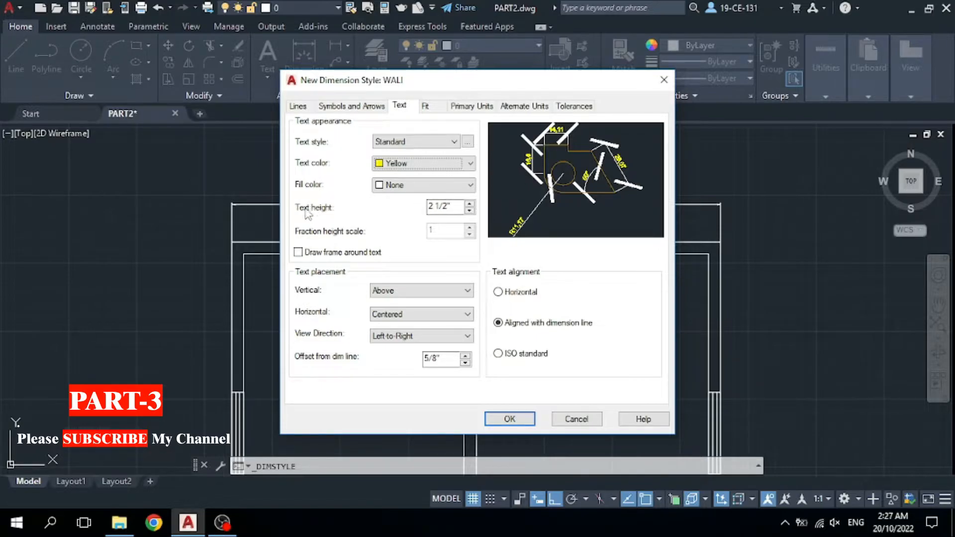
drag(453, 208, 397, 213)
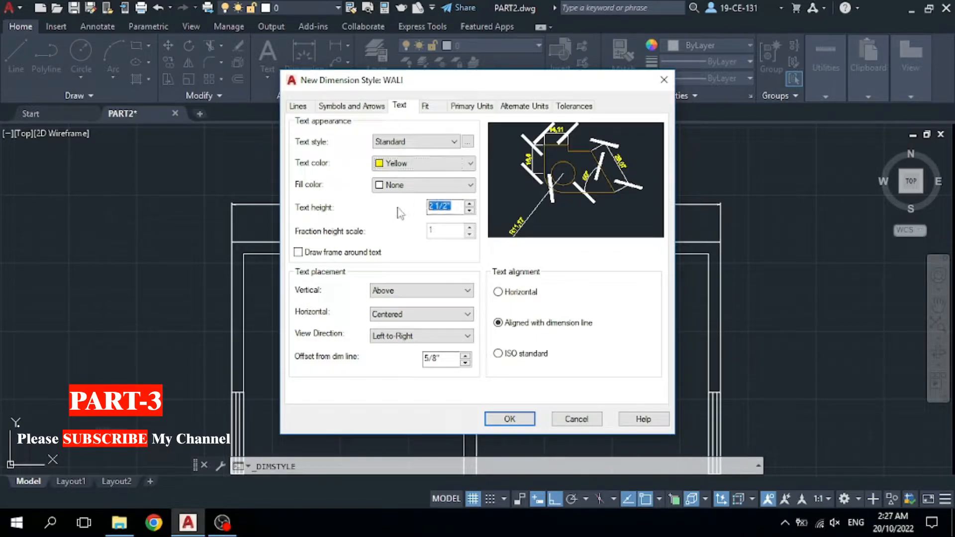
text(1)
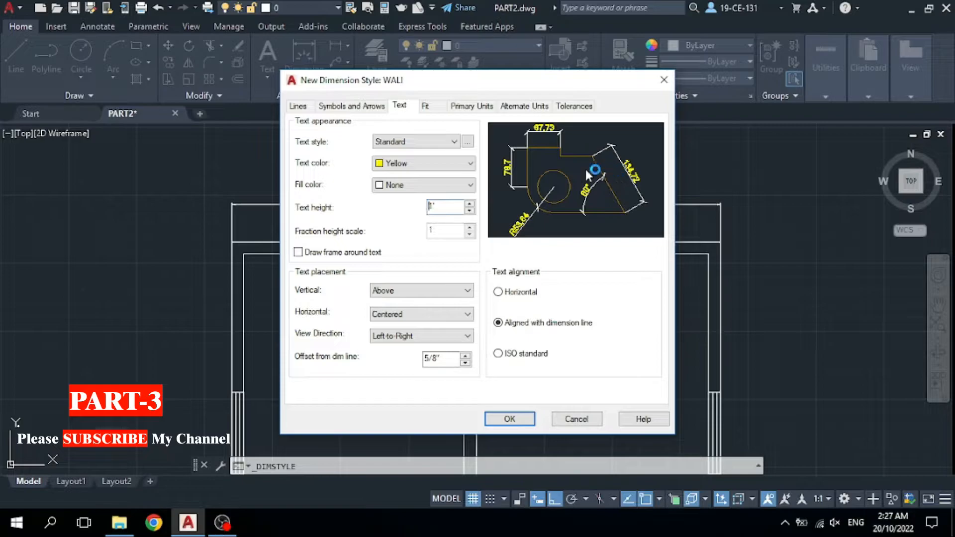
click(426, 106)
click(470, 106)
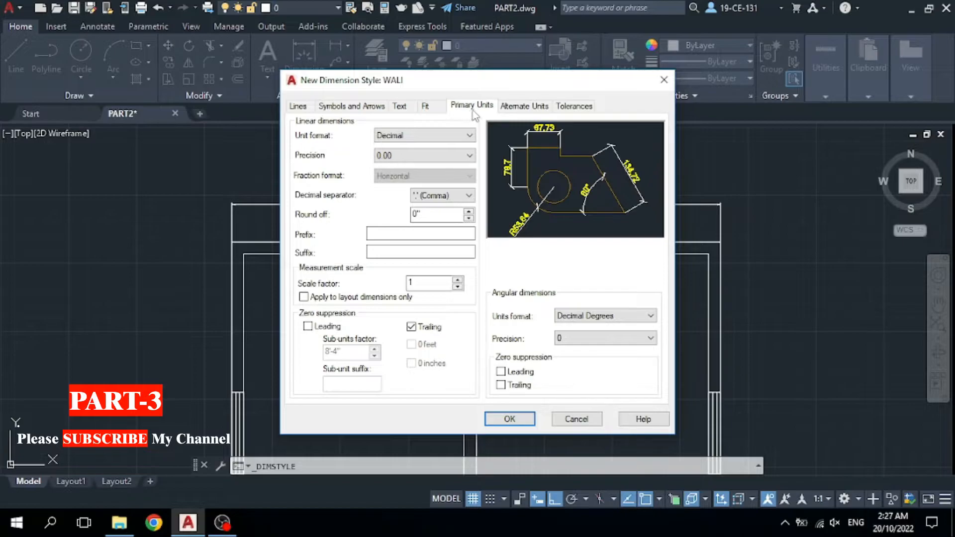
Set WALI's primary unit format to Architectural, keeping 0'-0 1/4" precision.
click(440, 135)
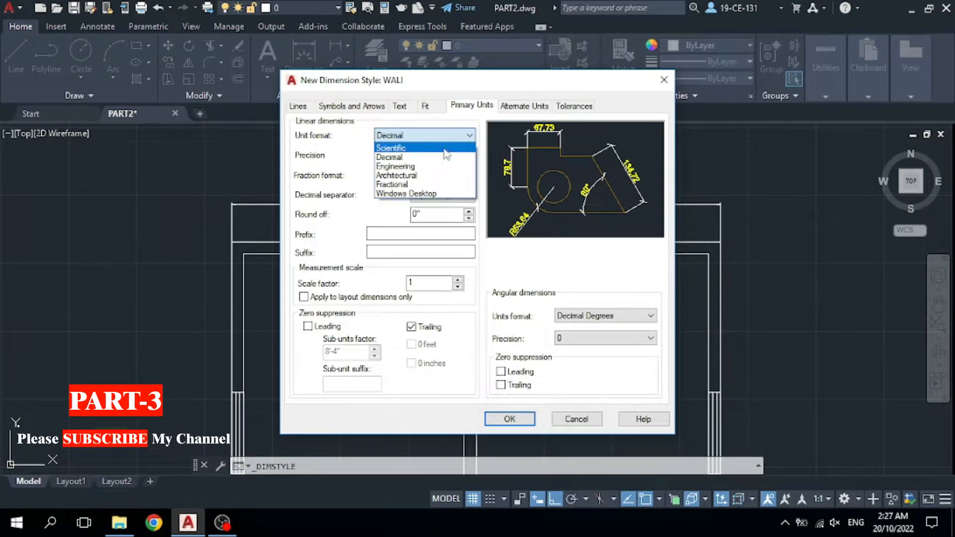
click(420, 175)
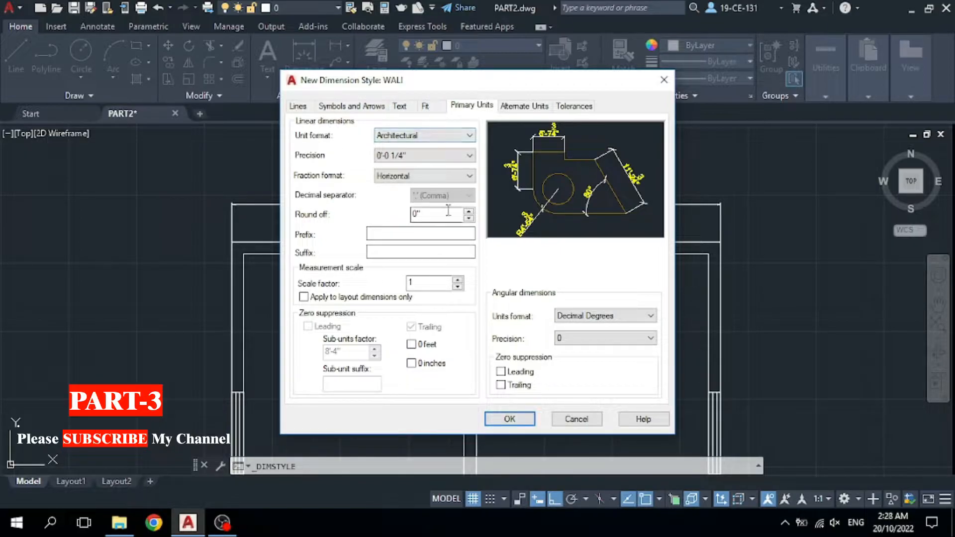
click(411, 107)
click(456, 106)
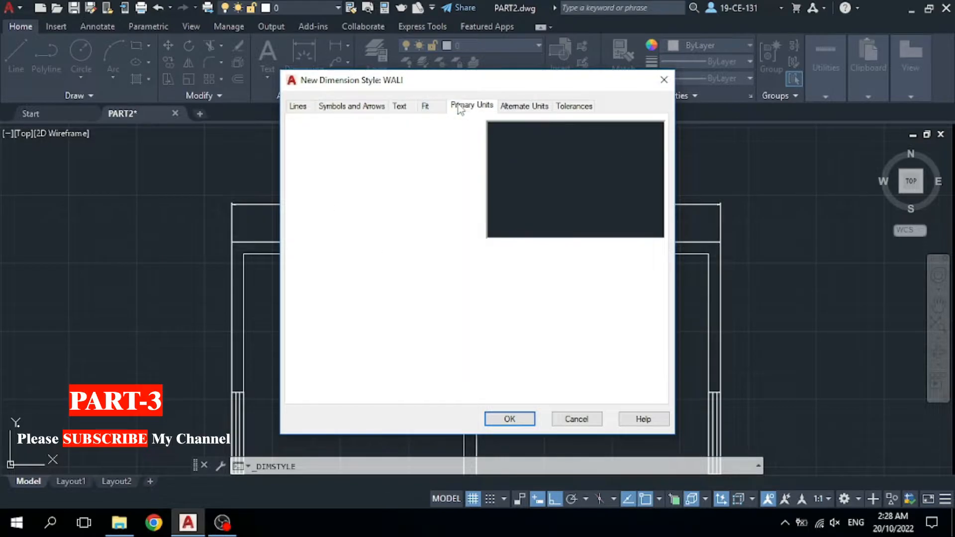
Accept the WALI settings, close the manager, and select WALI as the current dimension style.
click(509, 418)
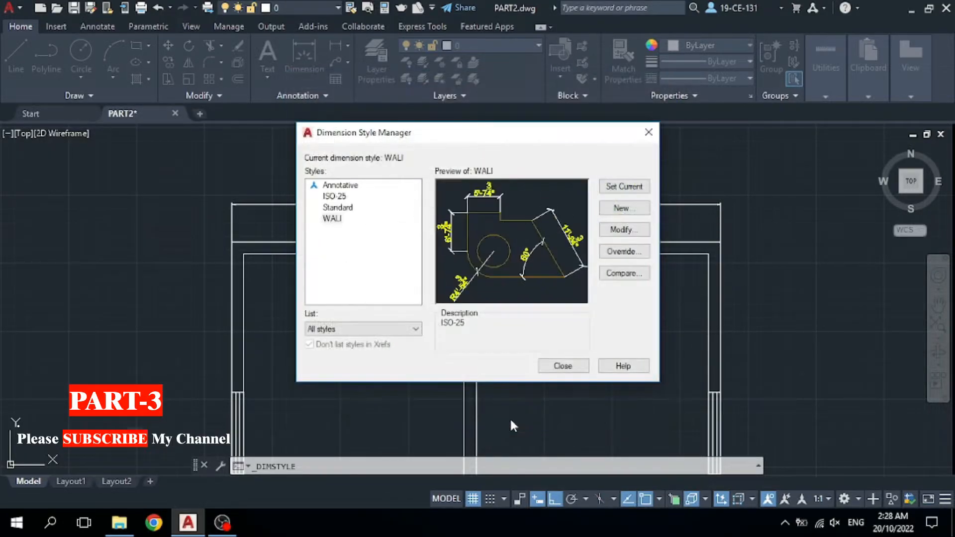
click(563, 367)
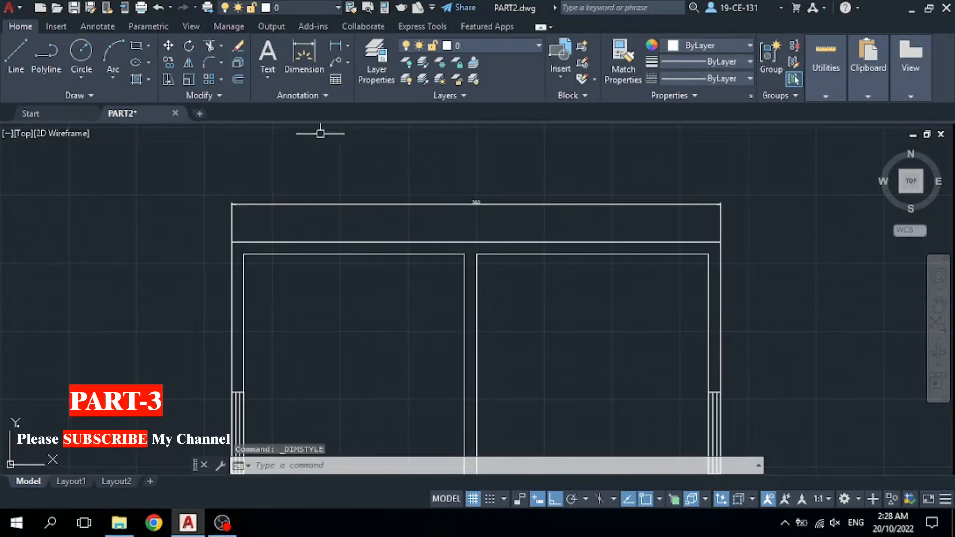
click(317, 95)
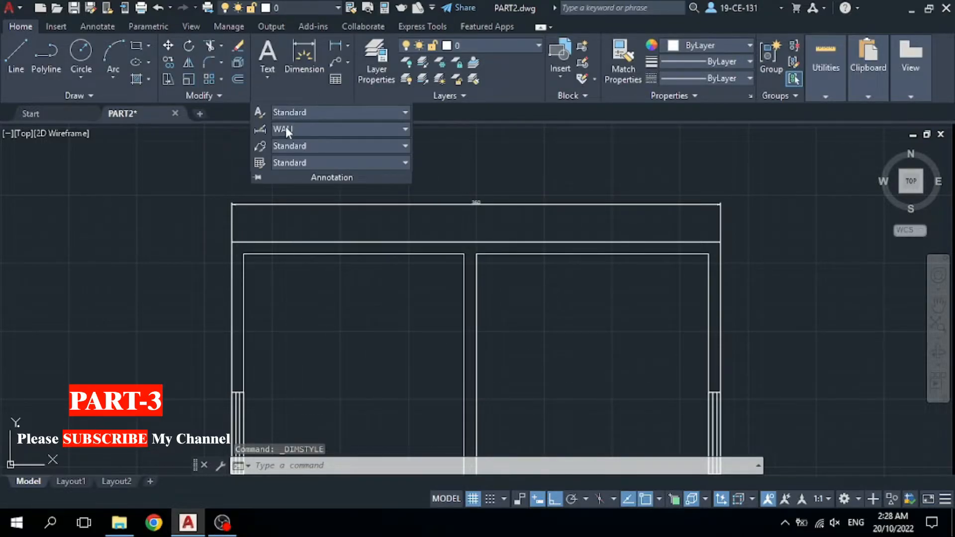
click(391, 130)
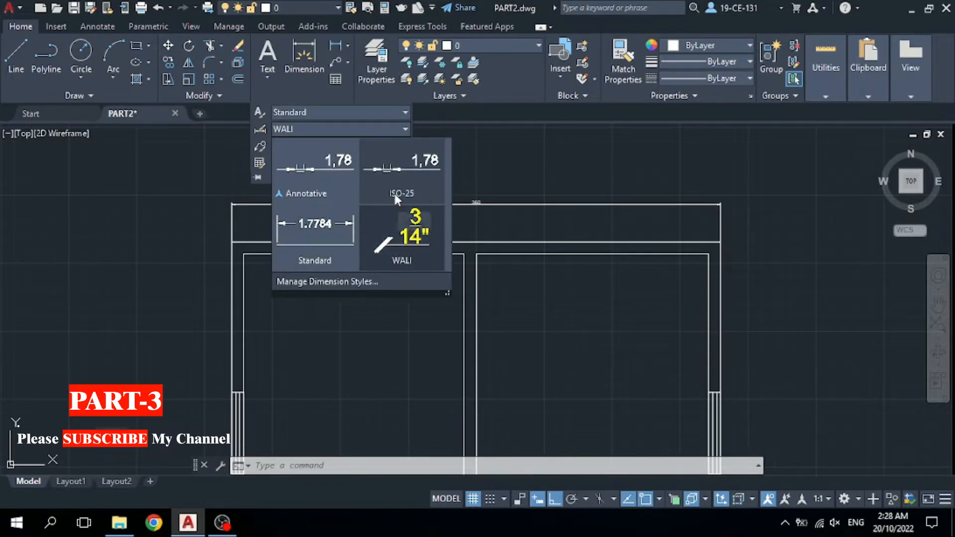
click(407, 240)
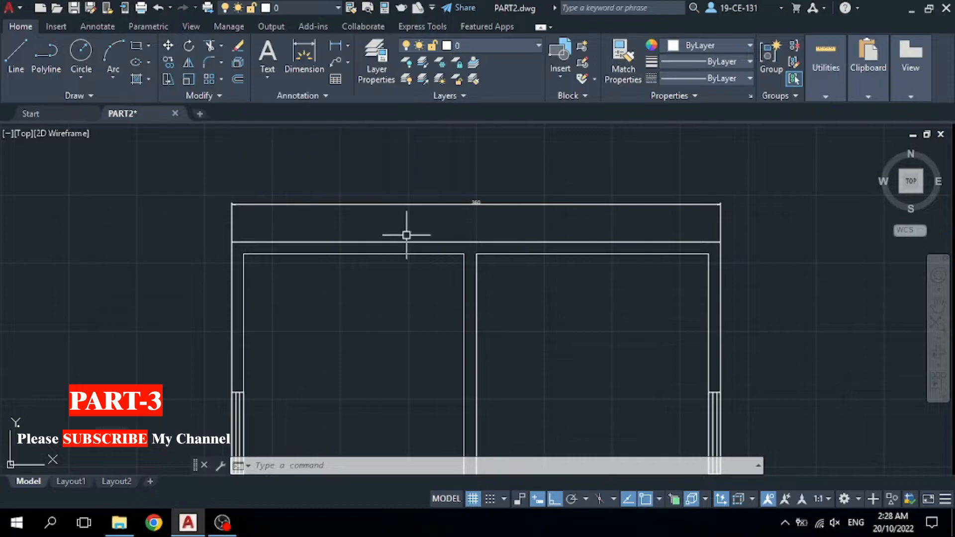
Dimension the right wall top-to-bottom corner as 20', placing the line right of the plan.
click(303, 65)
scroll(385, 149, down, 3)
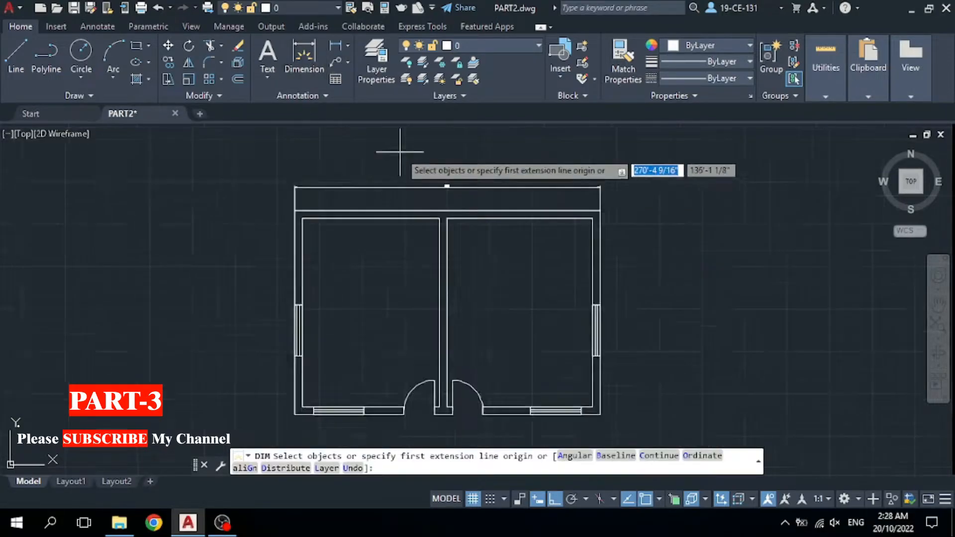
scroll(596, 191, up, 3)
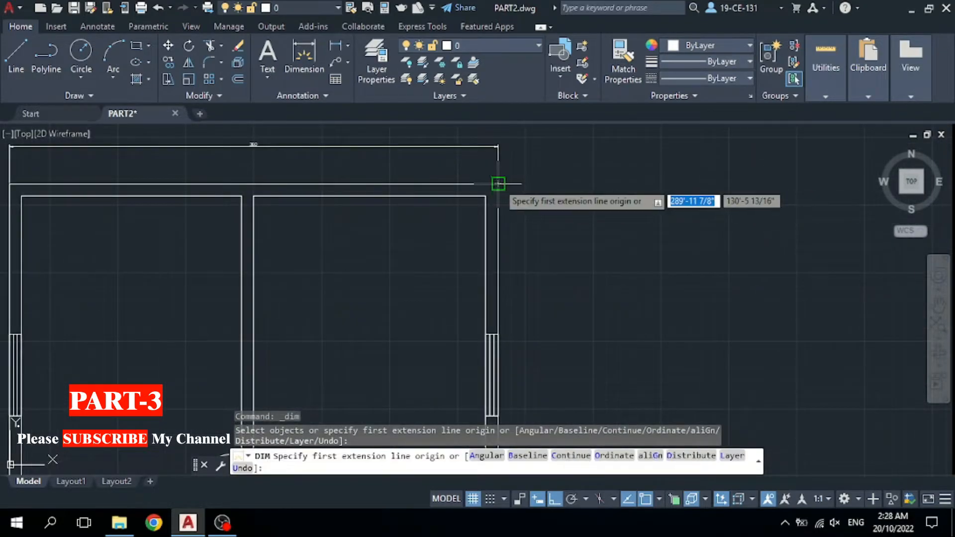
click(498, 184)
scroll(617, 182, down, 5)
scroll(574, 267, up, 5)
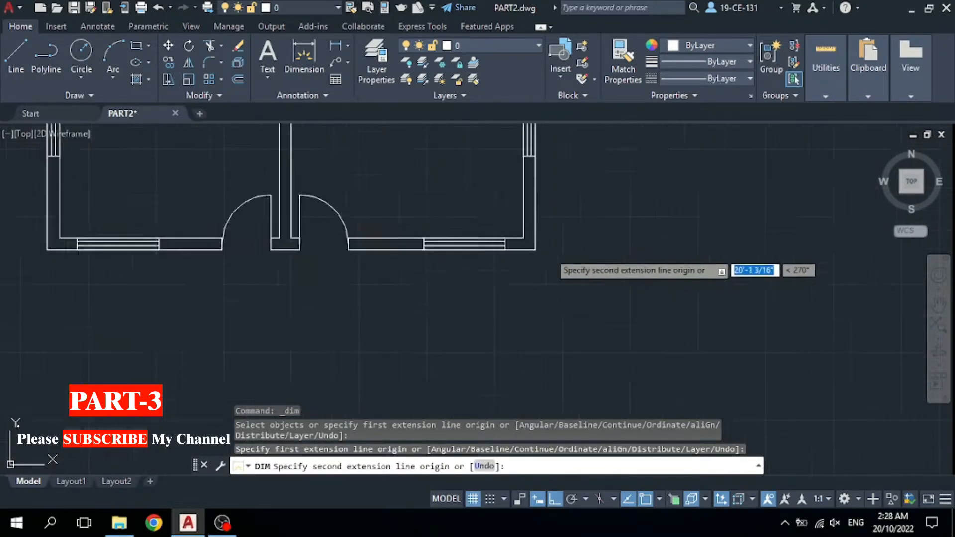
click(522, 246)
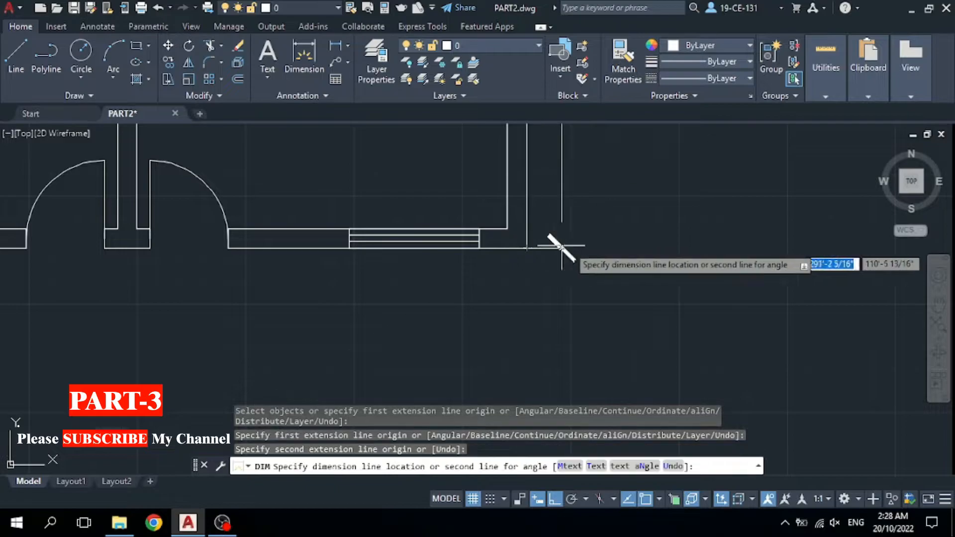
scroll(591, 268, down, 3)
scroll(591, 268, down, 2)
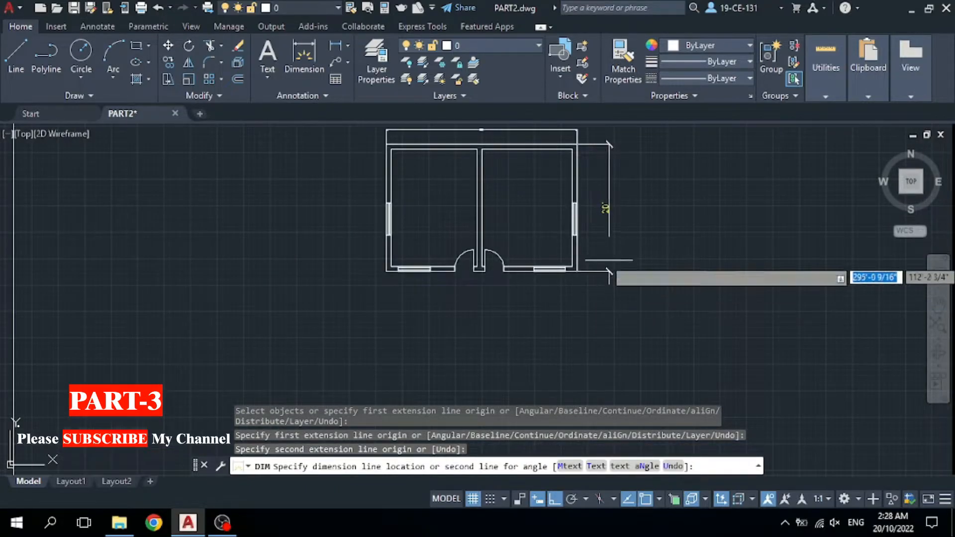
click(600, 239)
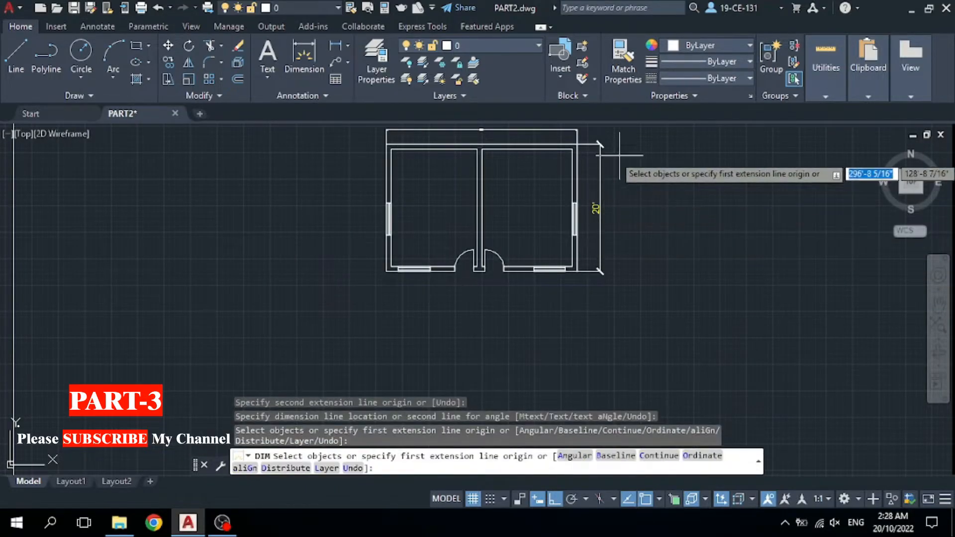
right_click(645, 183)
click(669, 194)
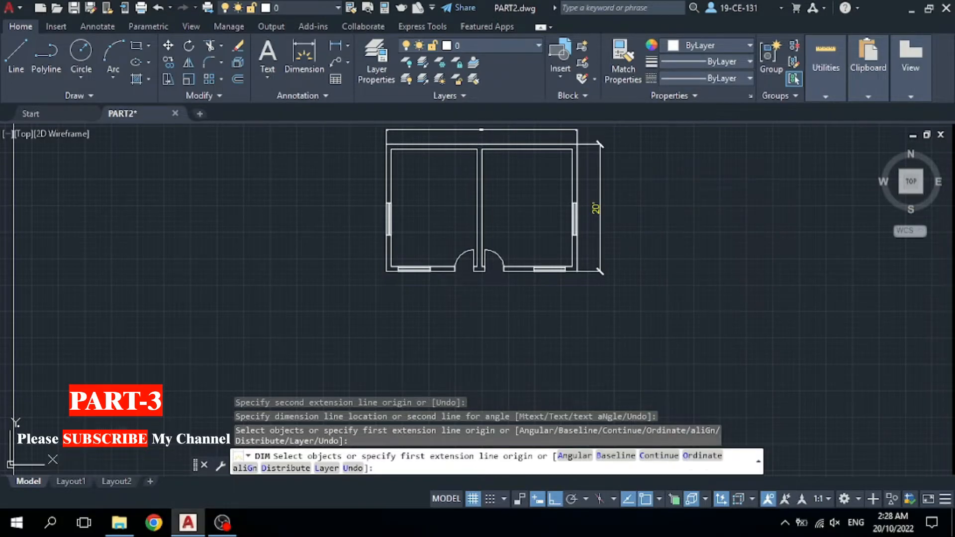
scroll(591, 144, up, 2)
scroll(601, 133, up, 5)
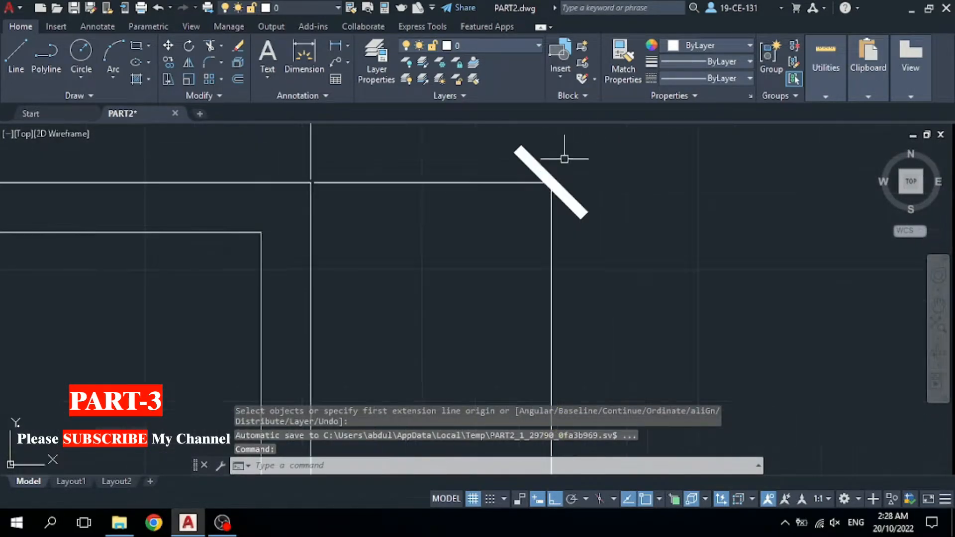
scroll(571, 187, down, 7)
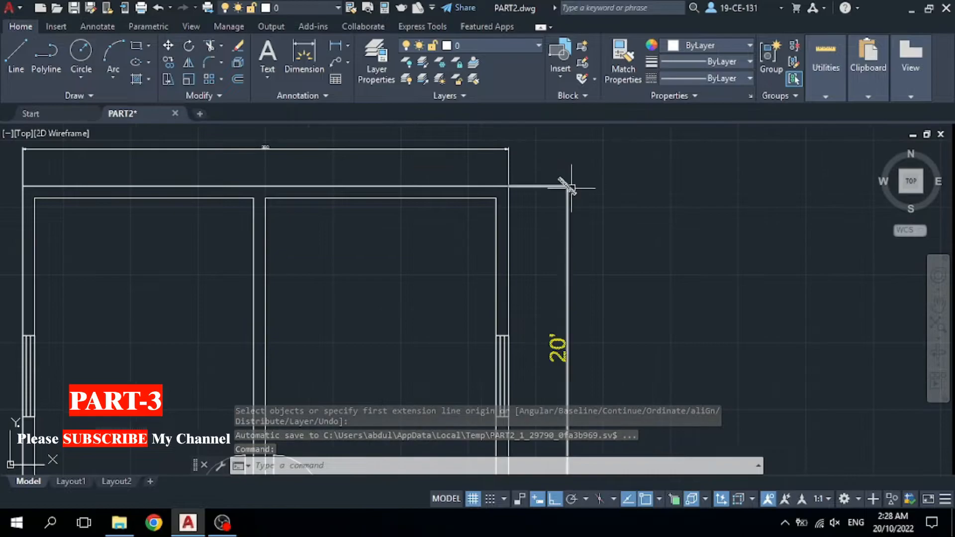
scroll(567, 251, up, 6)
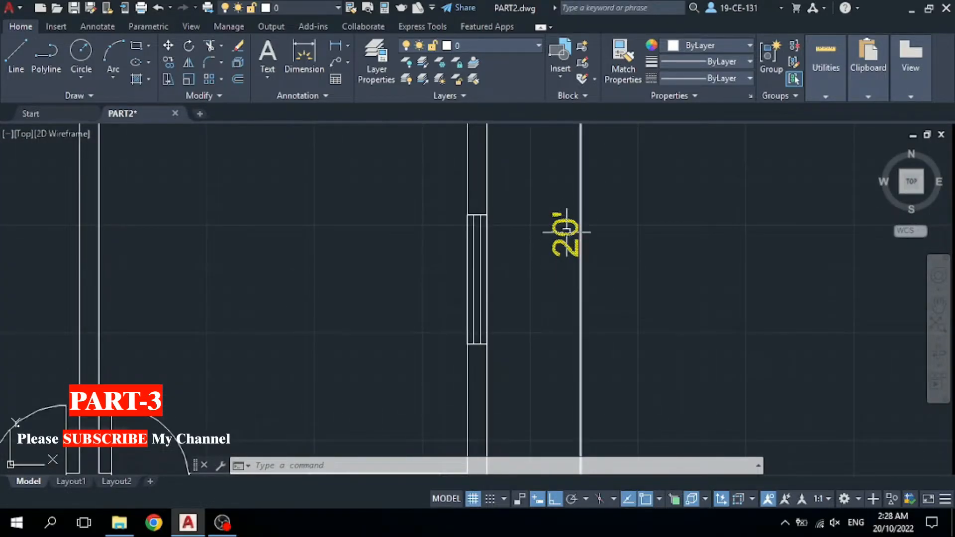
scroll(567, 234, down, 2)
scroll(564, 243, down, 2)
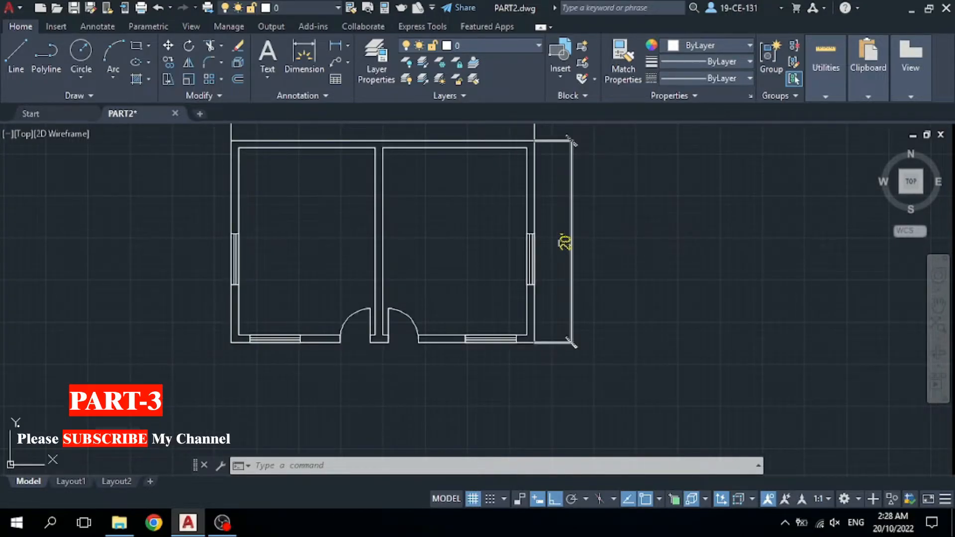
scroll(616, 250, down, 2)
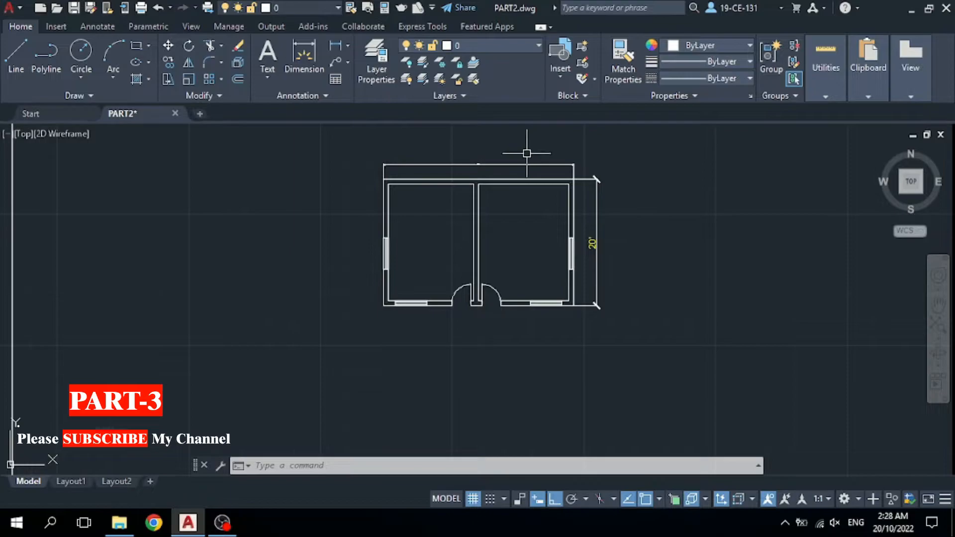
scroll(527, 154, up, 2)
scroll(390, 179, up, 5)
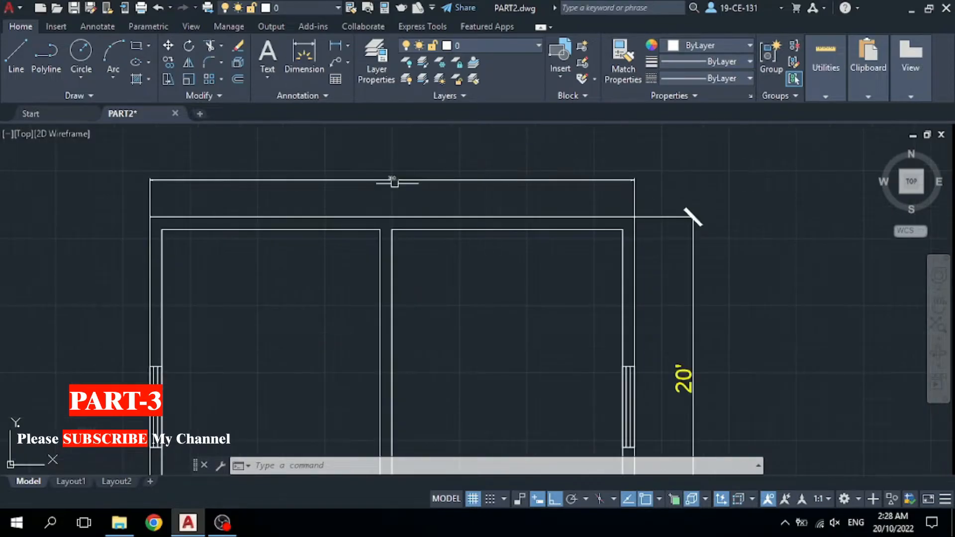
scroll(420, 200, down, 4)
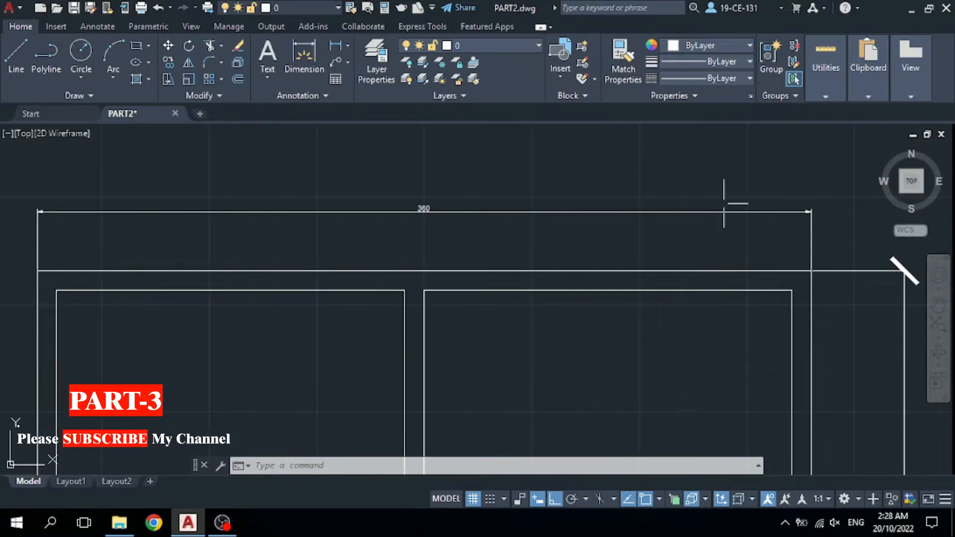
scroll(547, 199, down, 1)
scroll(763, 207, up, 3)
Erase the old 360 dimension above the top wall.
scroll(675, 207, down, 1)
click(675, 208)
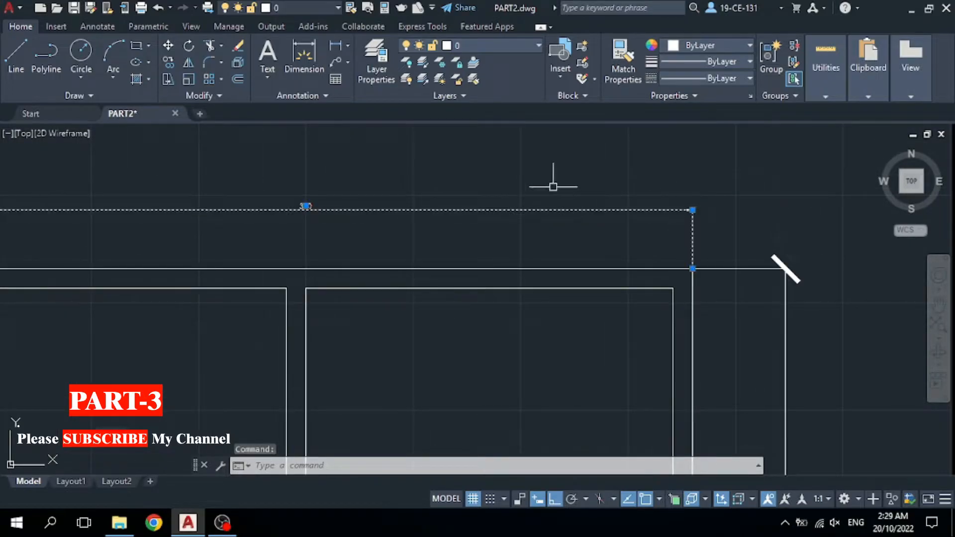
right_click(562, 197)
click(595, 238)
scroll(549, 196, down, 4)
scroll(605, 215, up, 2)
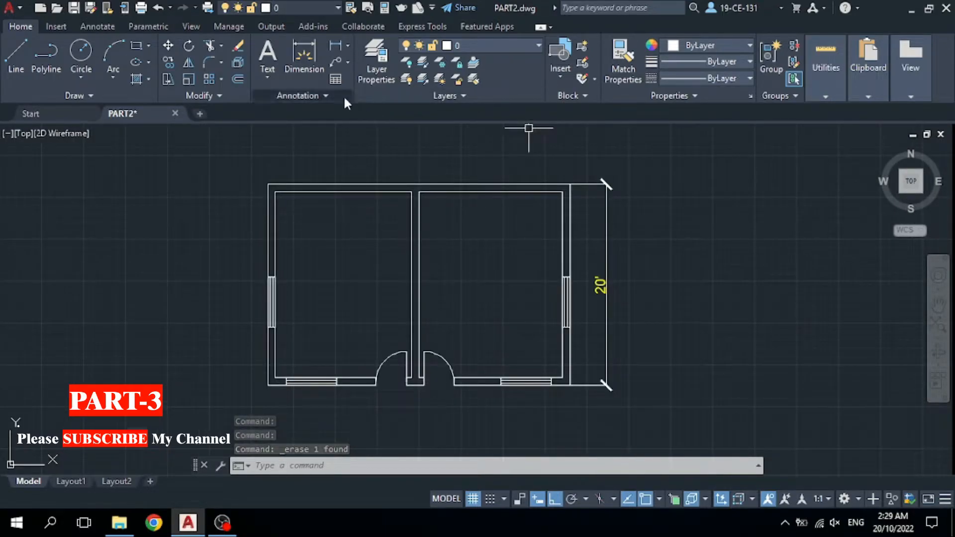
Reopen the Dimension Style Manager from the Annotation panel's dimension style dropdown.
click(328, 95)
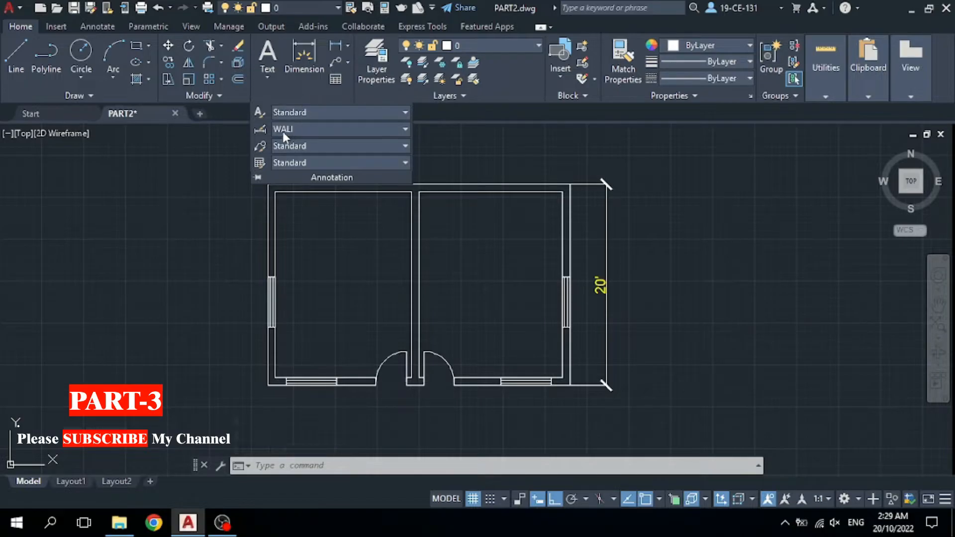
click(309, 129)
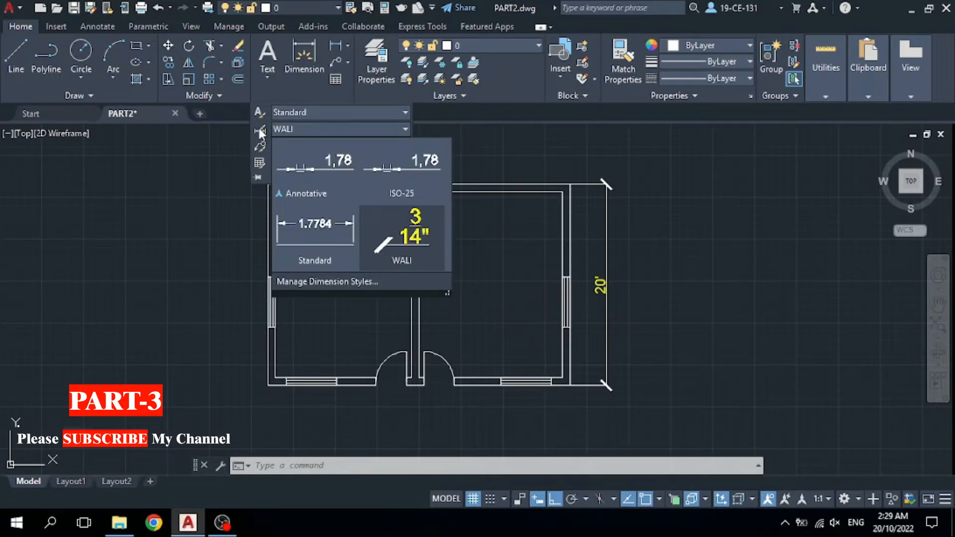
click(312, 282)
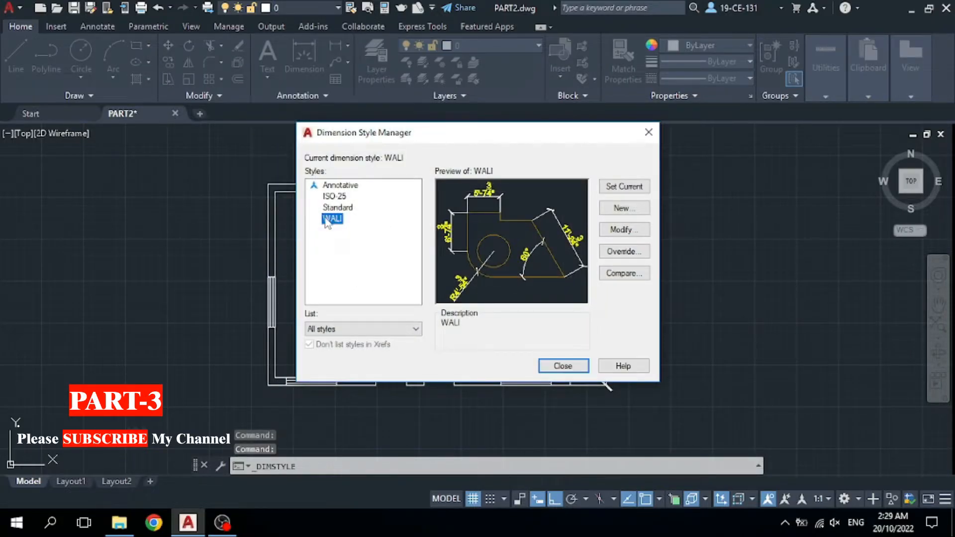
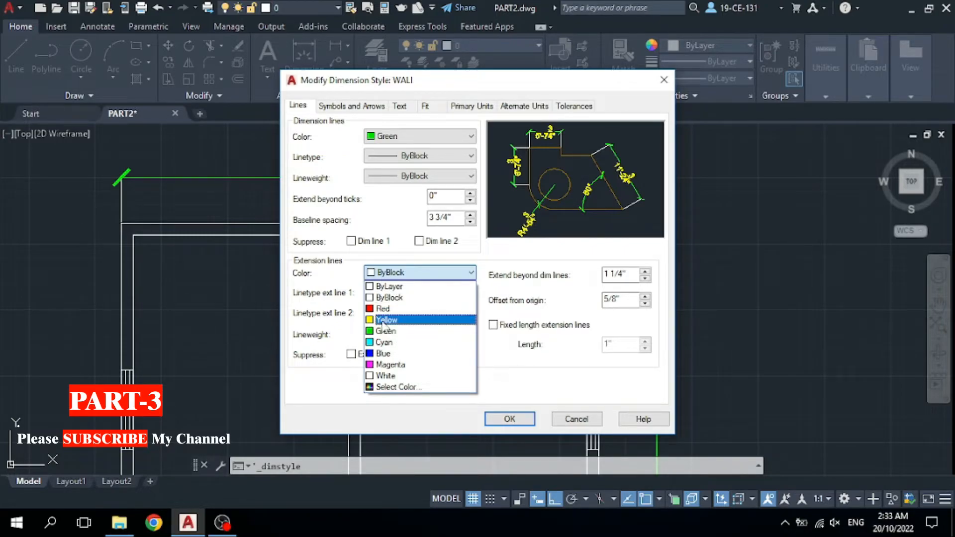
Set WALI's extension line colour to Yellow, confirm, and close the Dimension Style Manager.
click(384, 322)
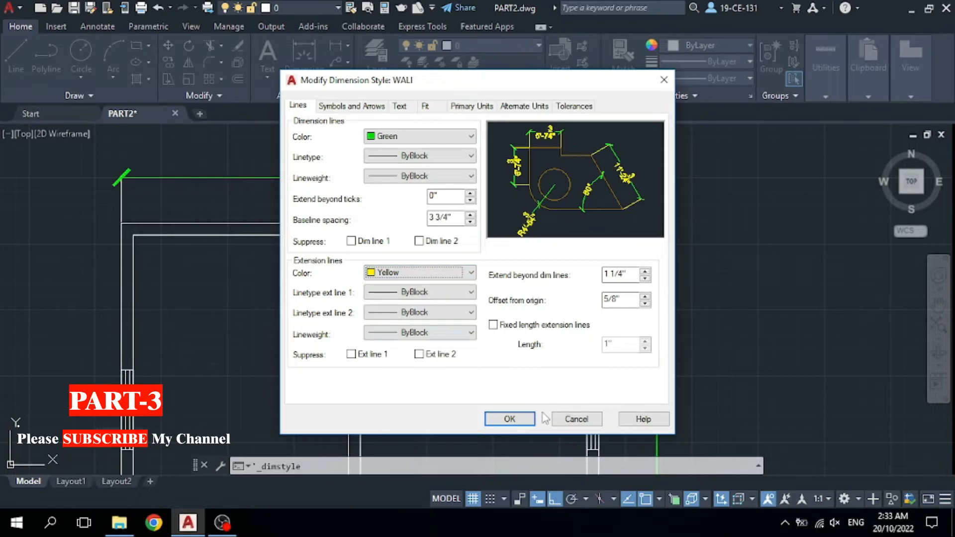
click(526, 417)
click(562, 365)
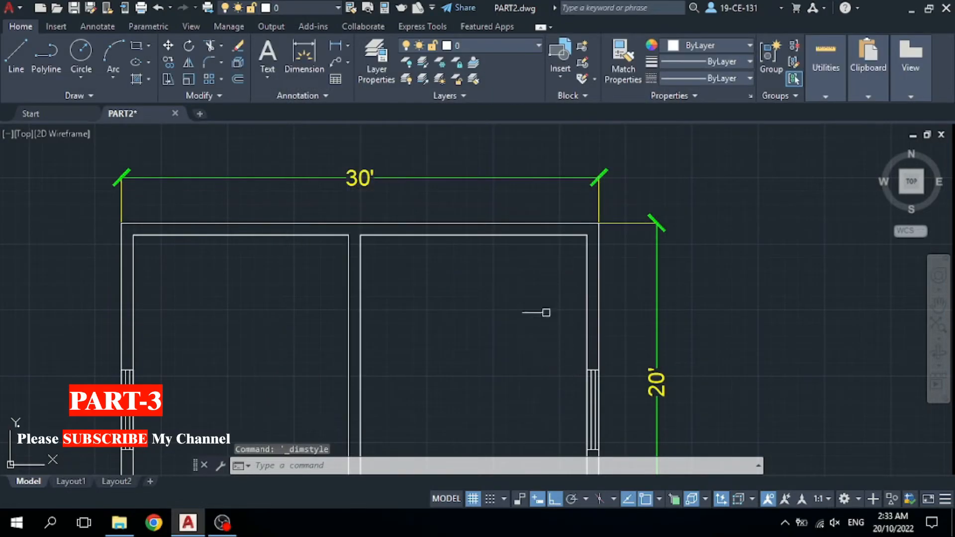
Add a 5' linear dimension along the left window, placed left of it.
scroll(607, 196, up, 4)
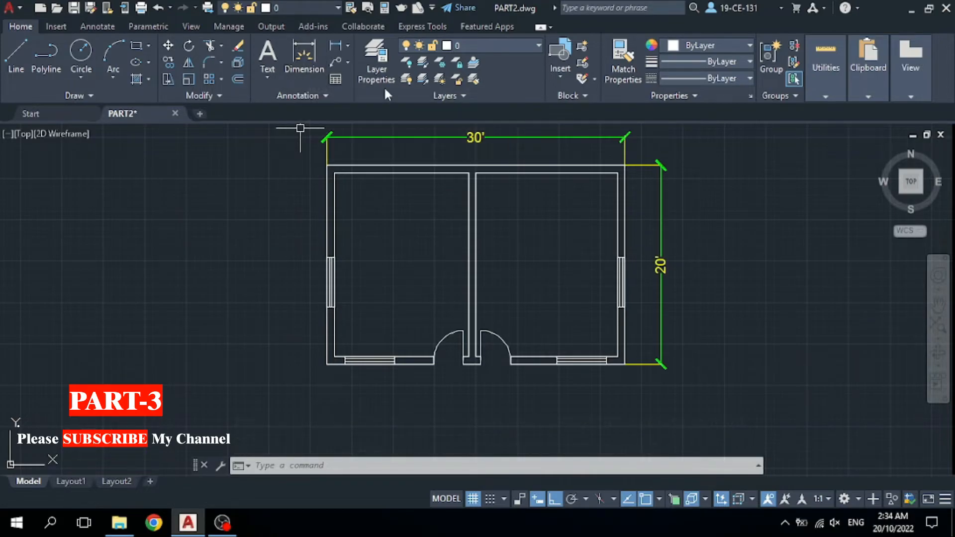
click(302, 53)
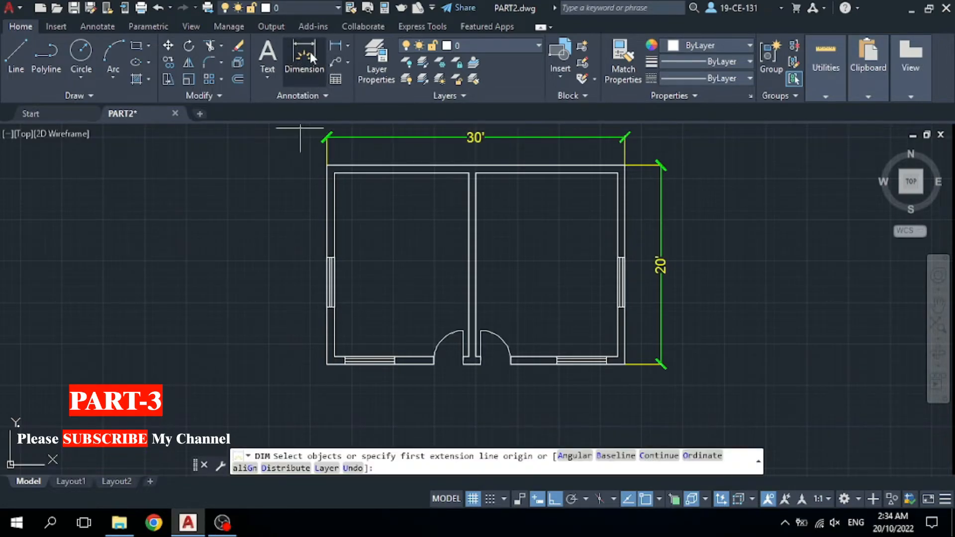
scroll(320, 273, up, 4)
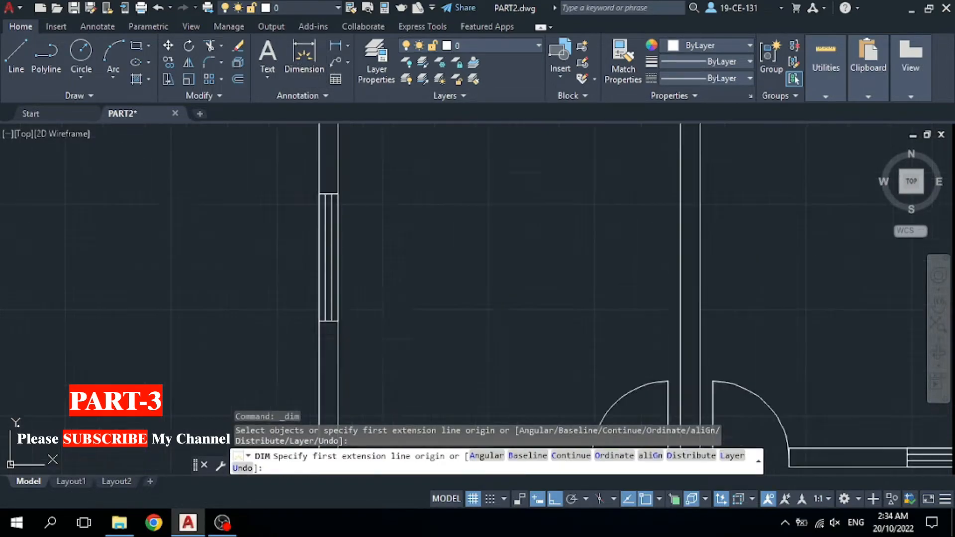
click(319, 194)
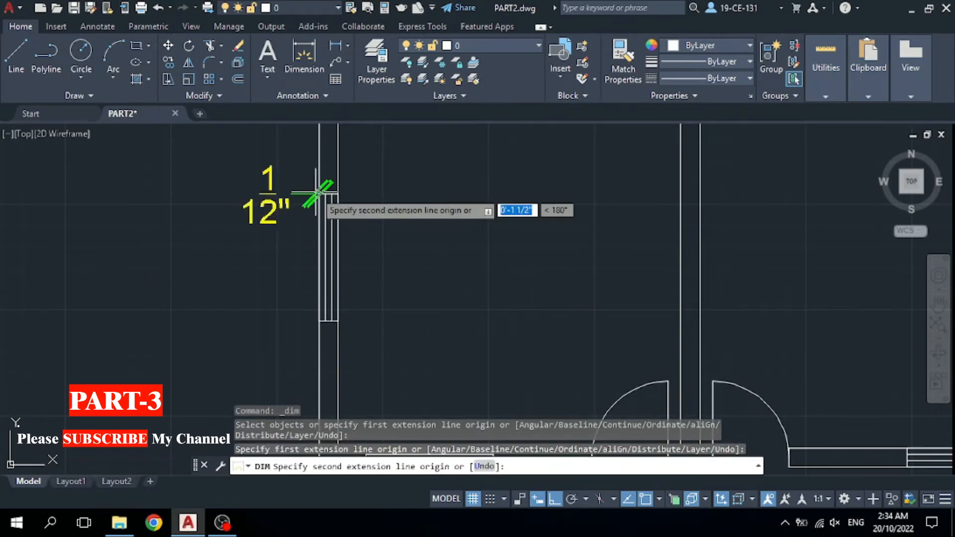
click(318, 321)
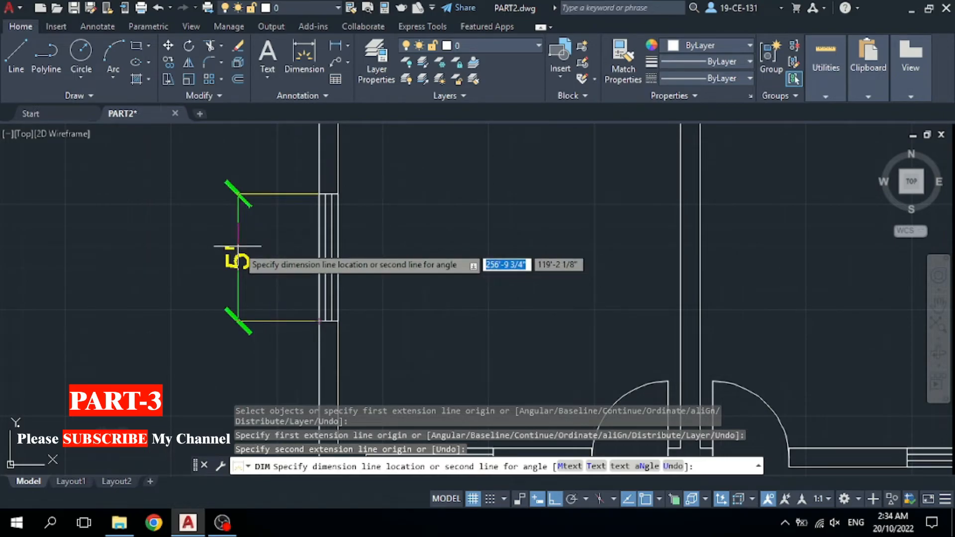
click(238, 246)
scroll(242, 251, down, 6)
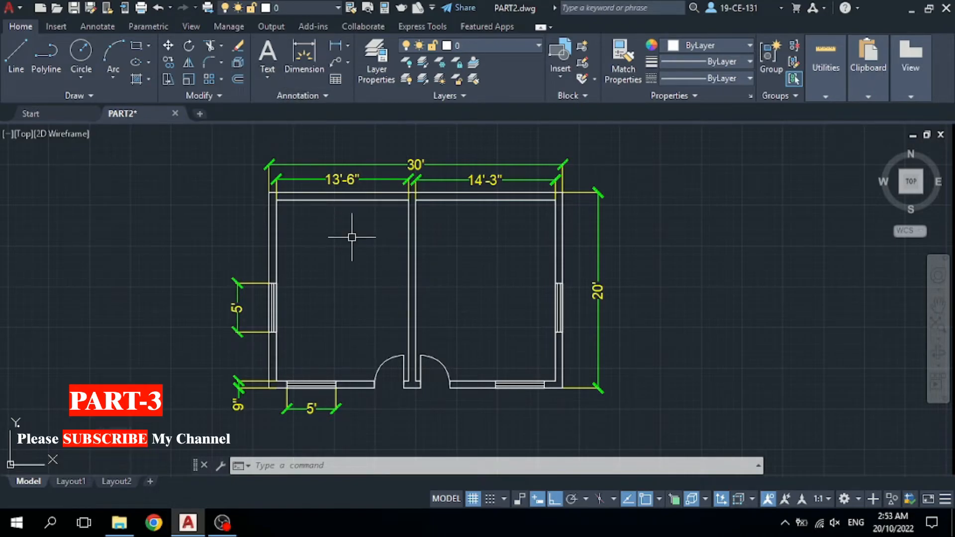
click(309, 93)
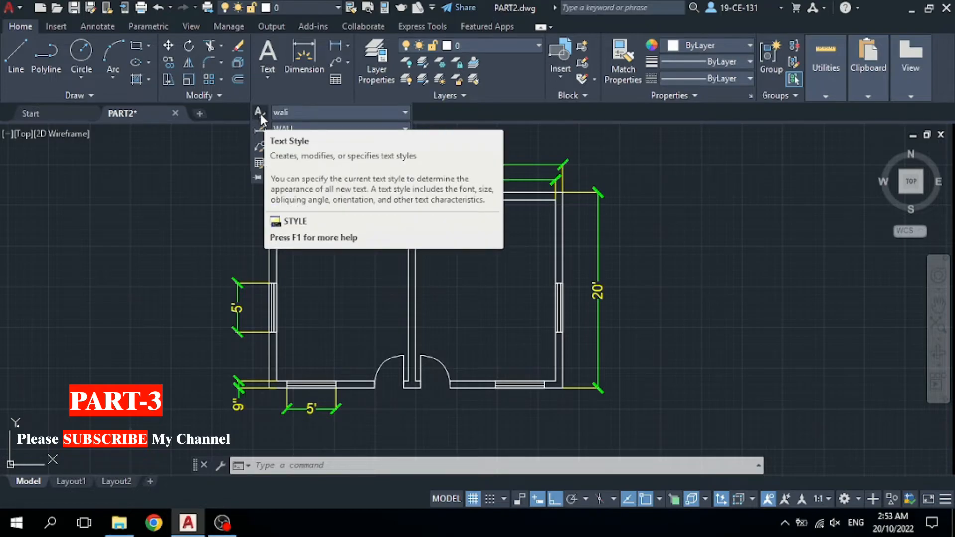
Create text style 'aw' with 1'-0" height and the Sylfaen font.
click(306, 113)
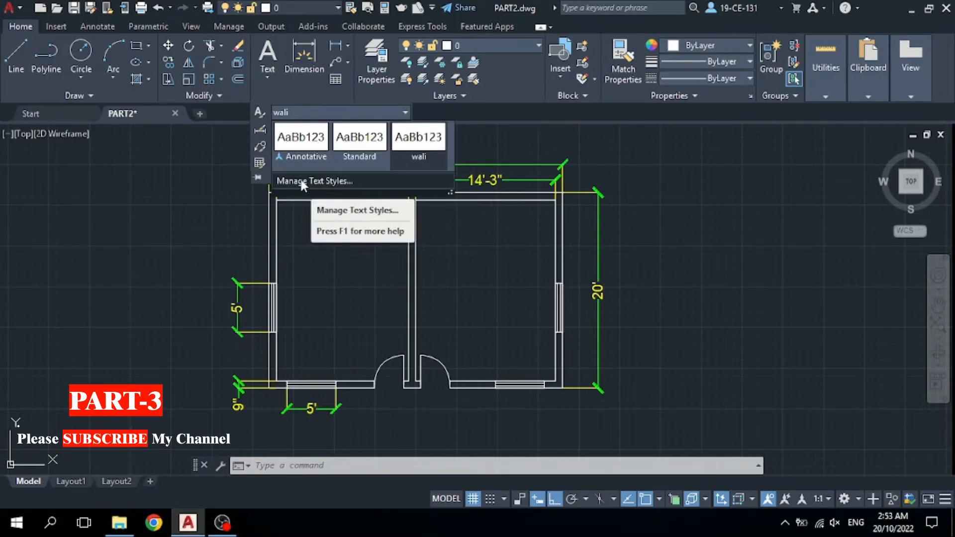
click(304, 182)
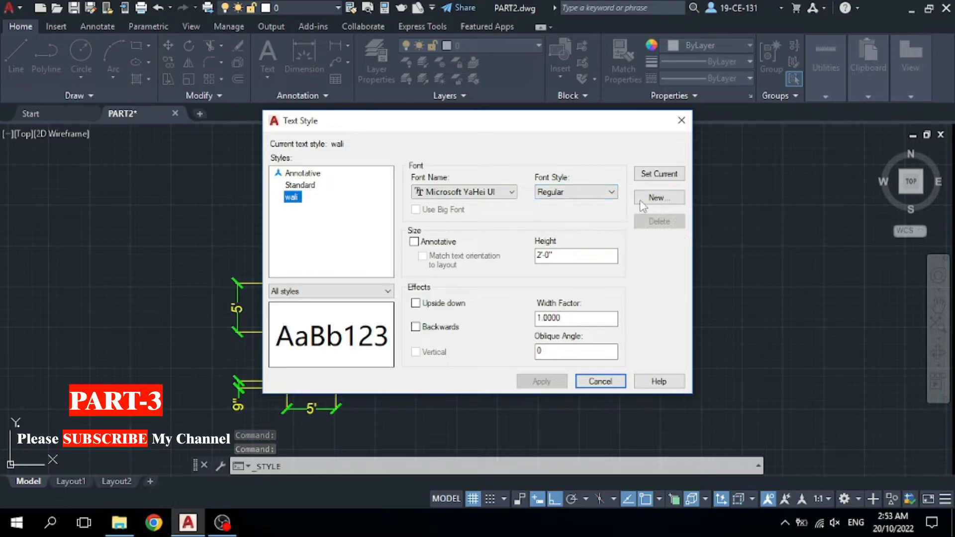
click(657, 198)
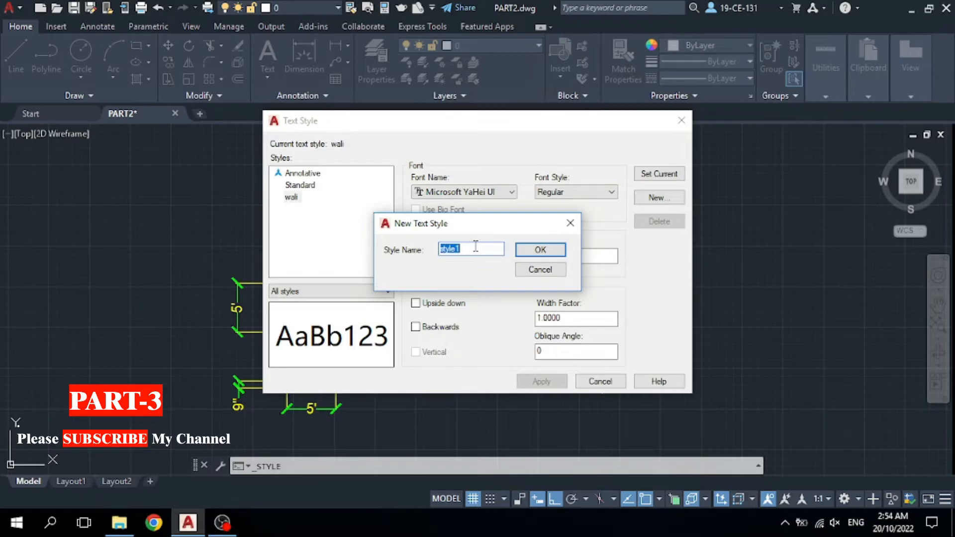
text(aw)
click(540, 250)
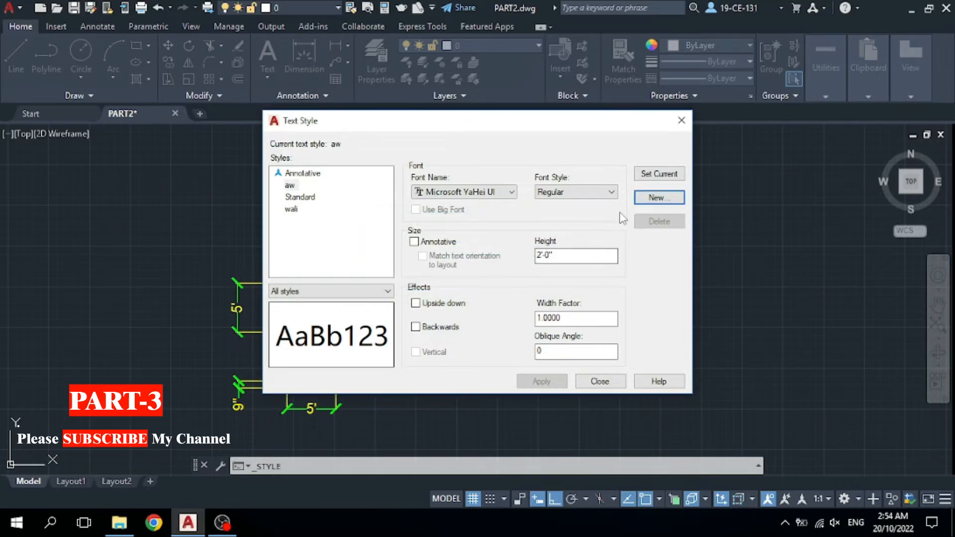
double_click(547, 255)
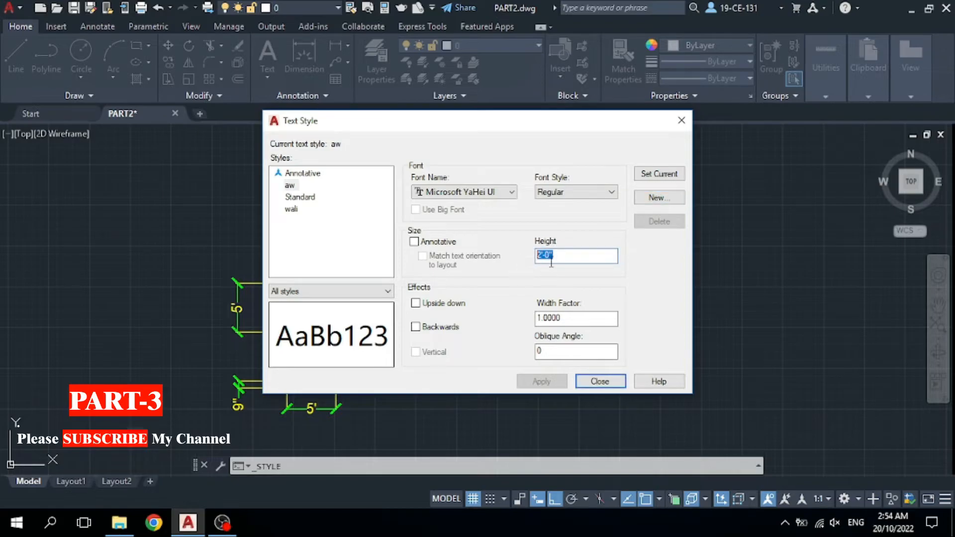
text(11)
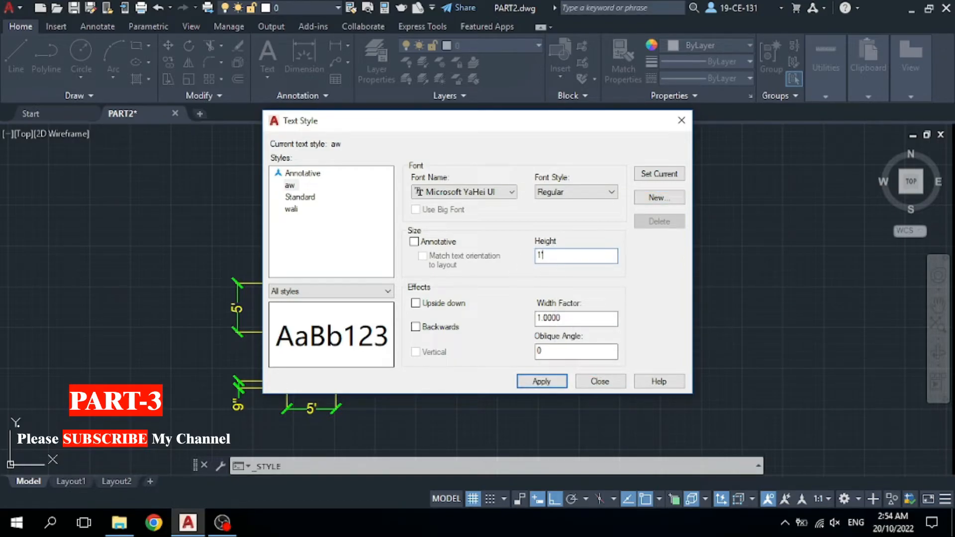
key(Return)
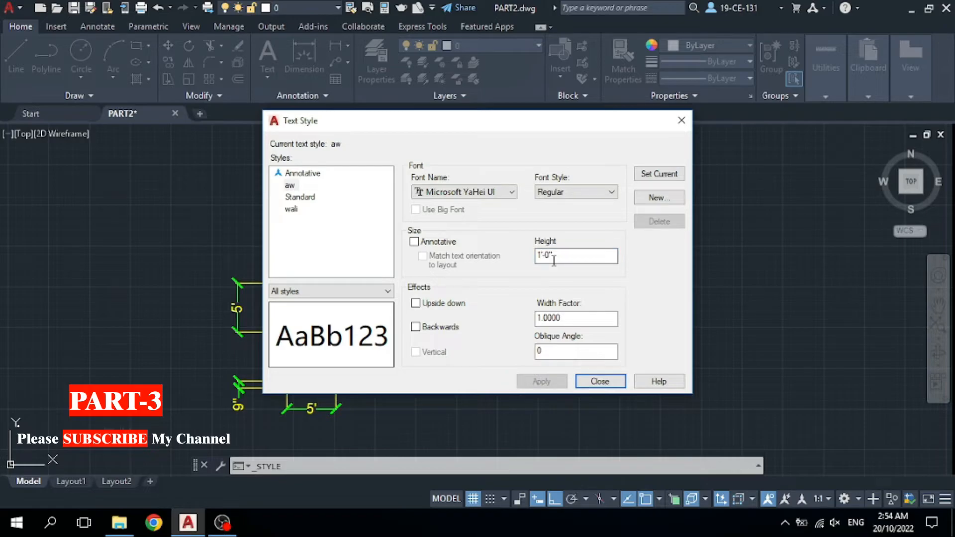
click(511, 192)
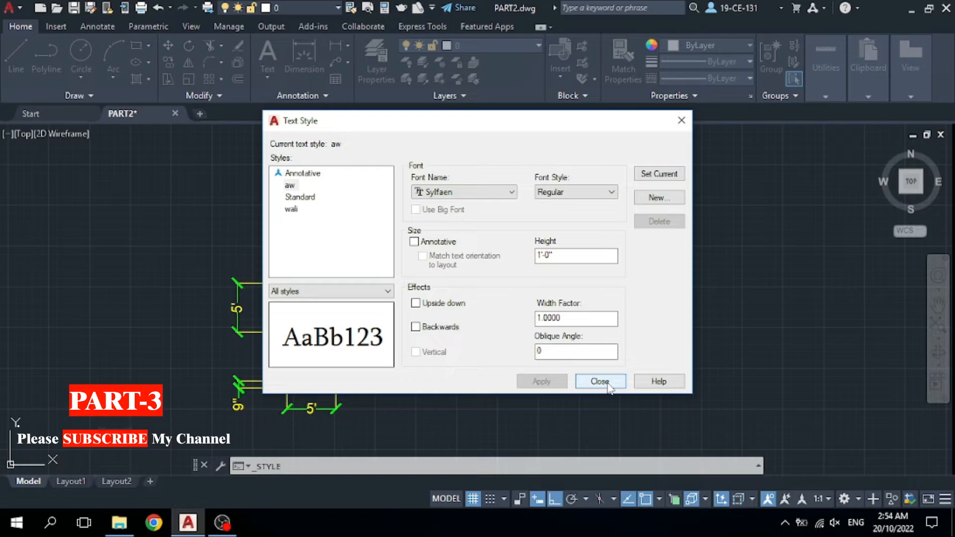
click(600, 381)
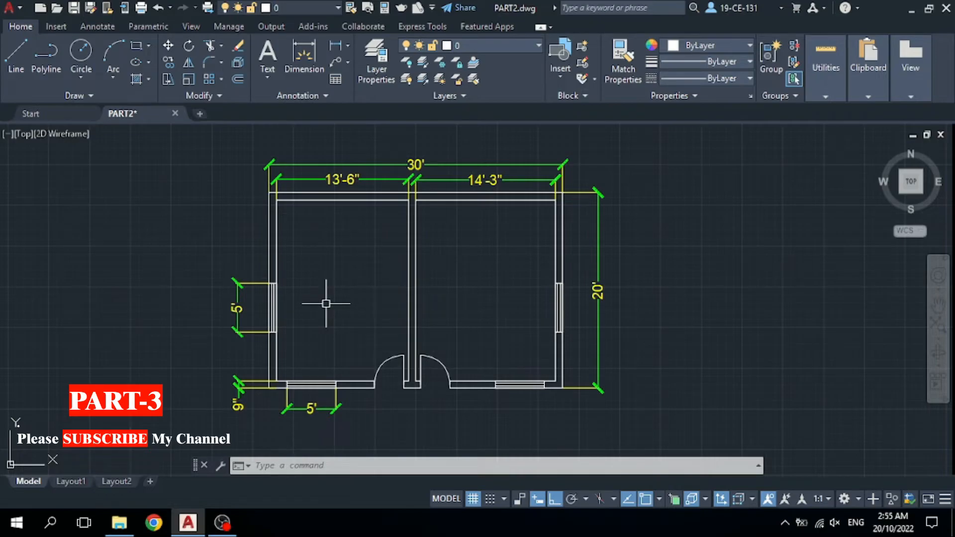
Label the two rooms ROOM1 and ROOM2 with single-line text (DT) at zero rotation.
text(DT)
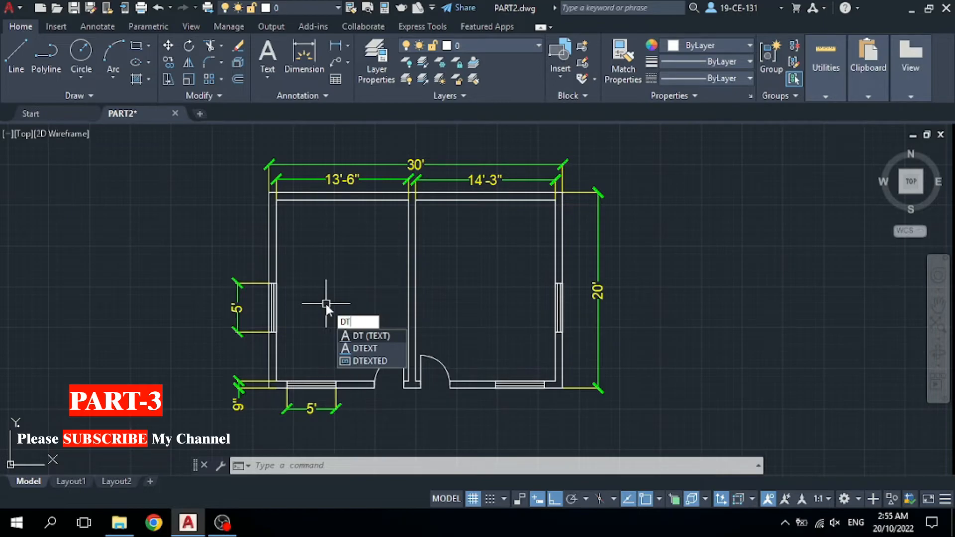
key(Return)
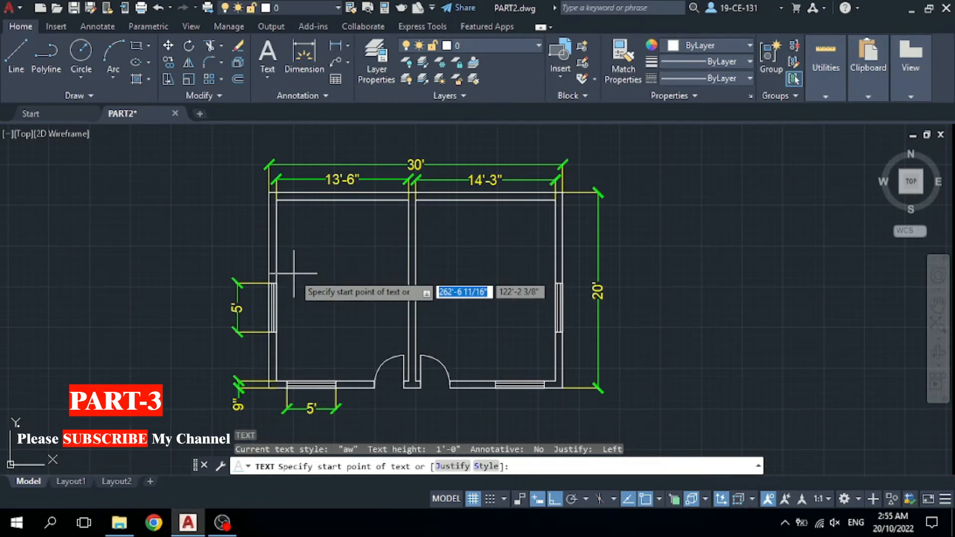
click(294, 275)
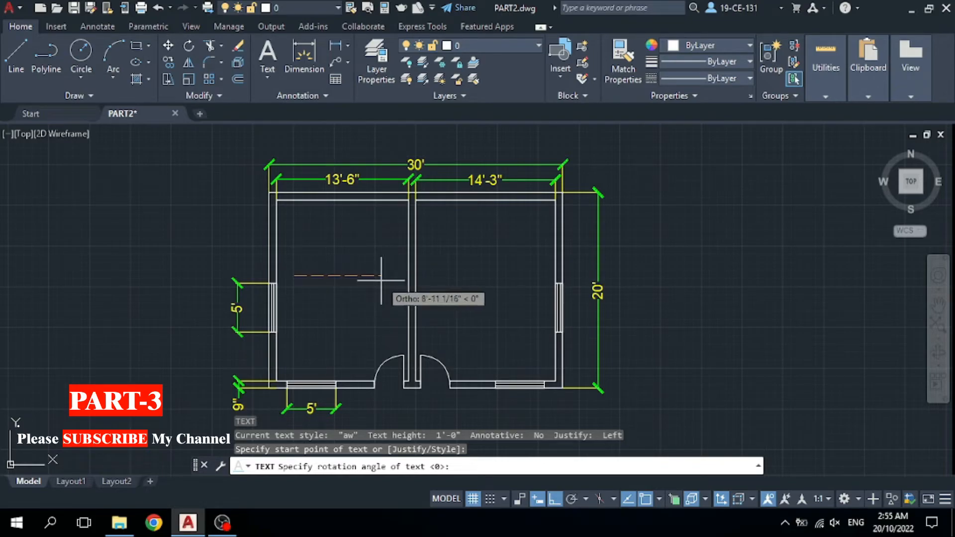
key(Return)
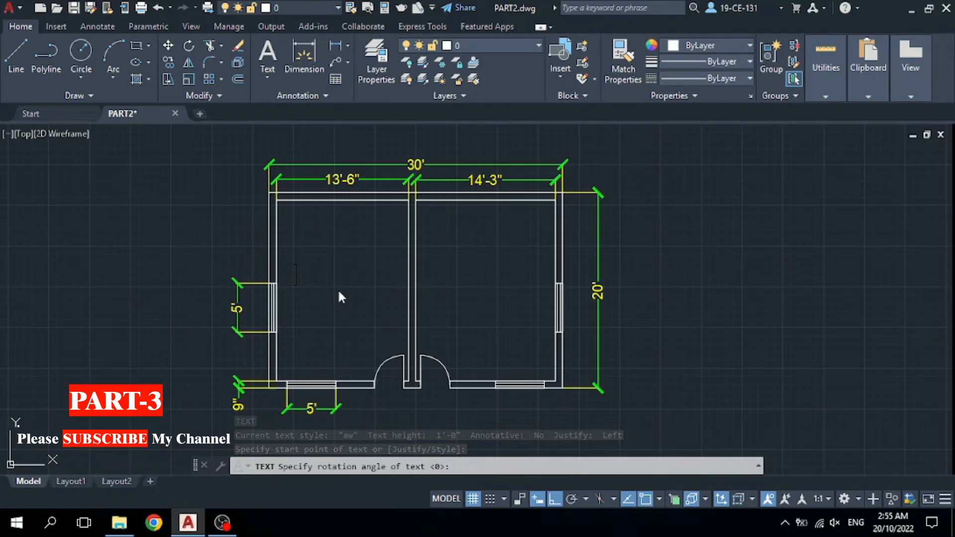
text(R)
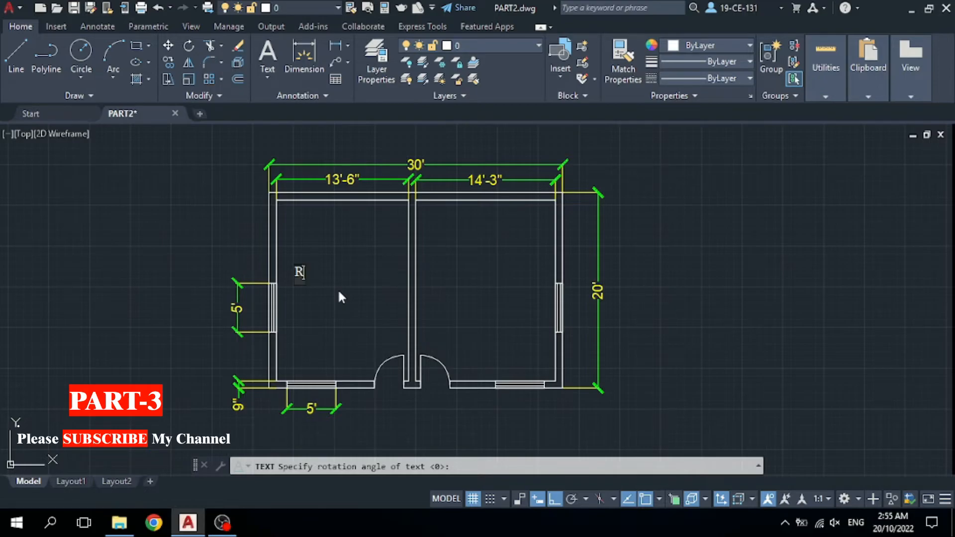
text(OOM1)
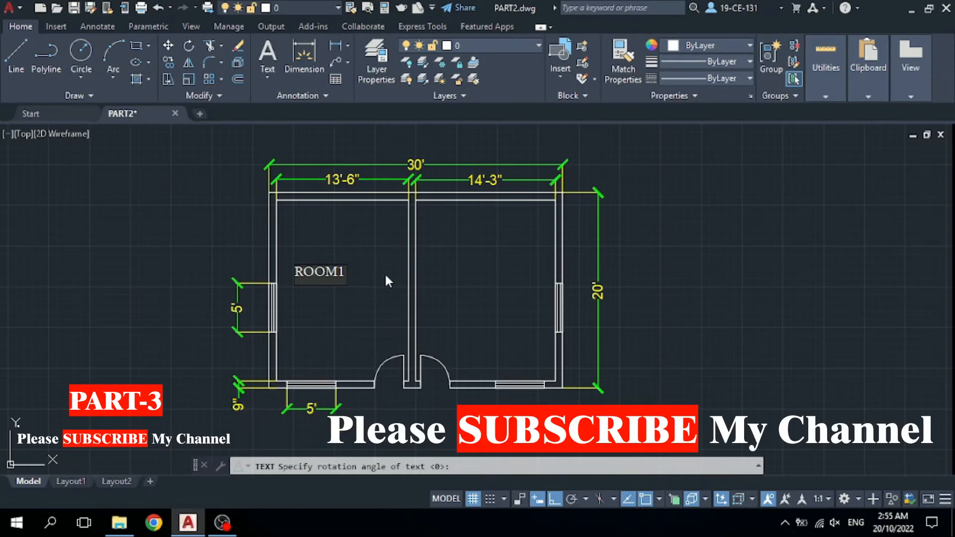
click(451, 272)
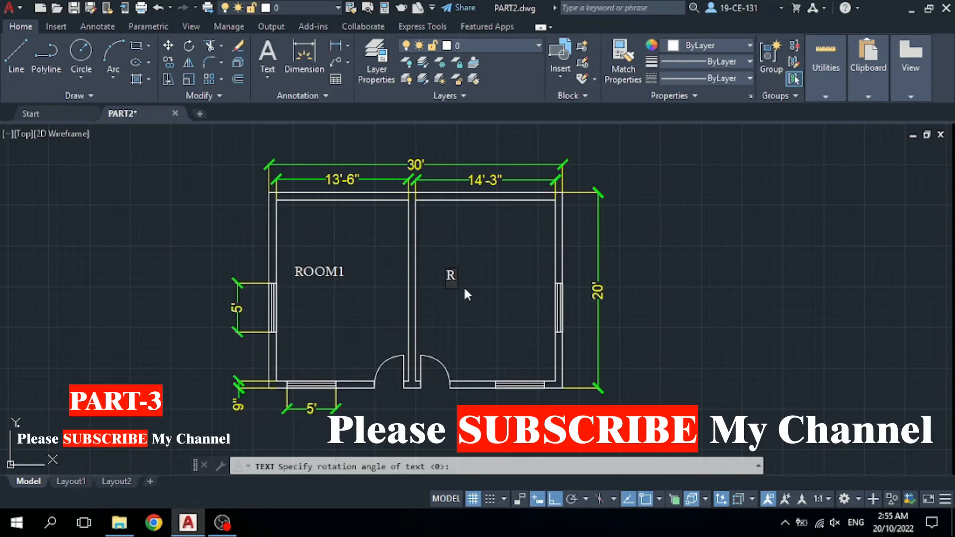
text(ROOM2)
click(380, 404)
Label the doors D1 and D2.
text(D1)
click(429, 396)
text(D2)
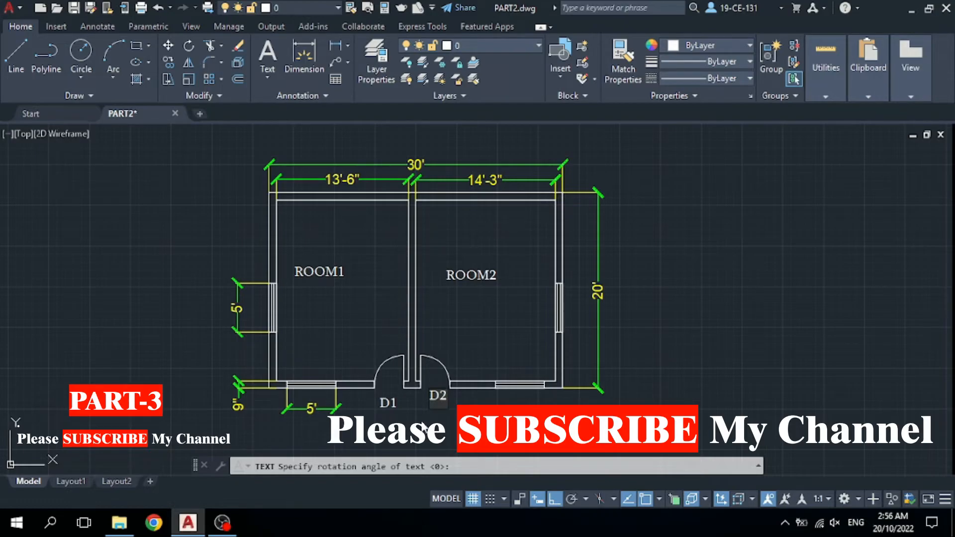
click(309, 374)
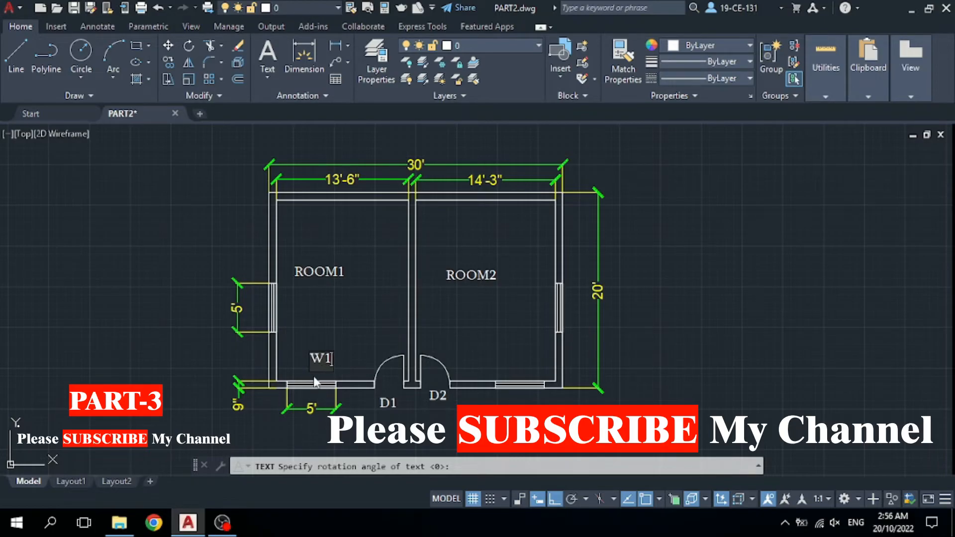
Label the windows W1, W2, W3 and W4.
click(505, 368)
text(W2)
click(573, 305)
text(W3)
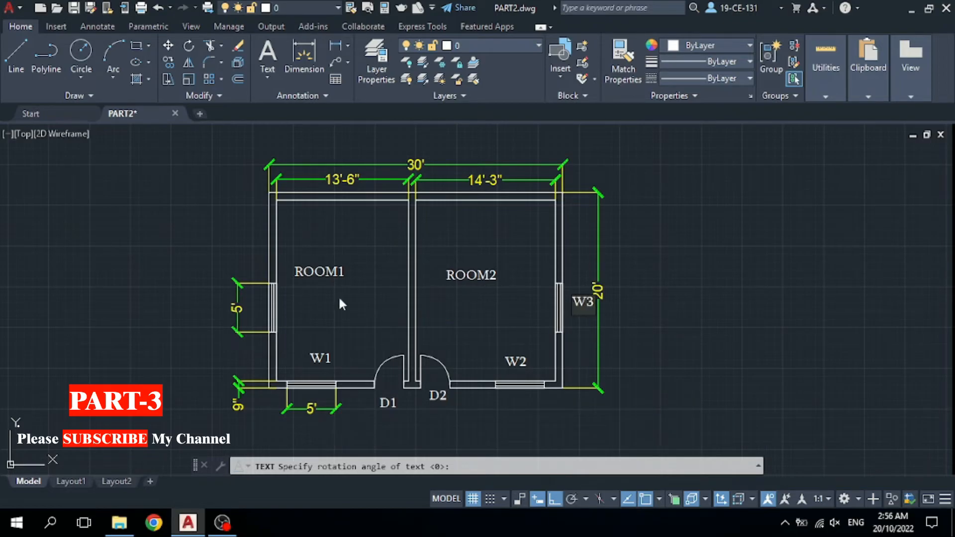
click(282, 310)
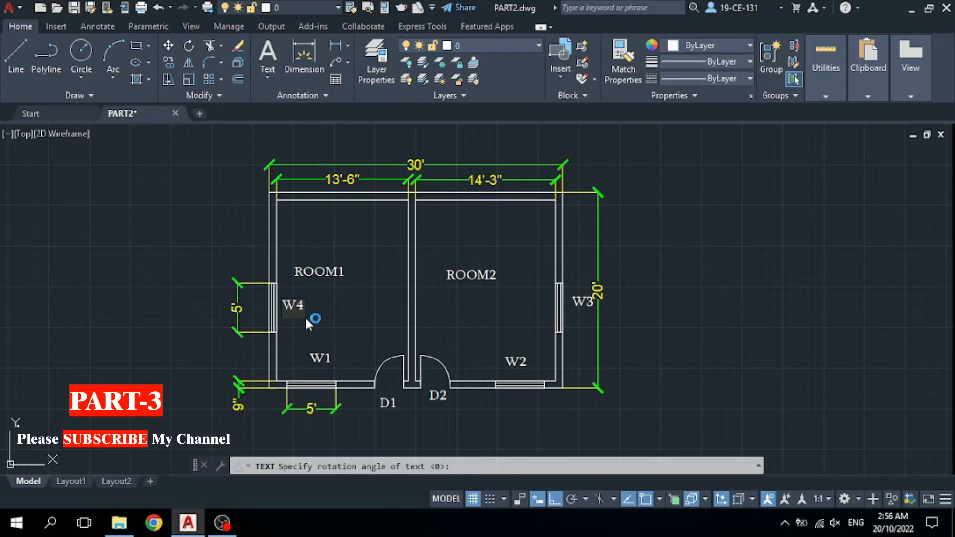
click(469, 330)
click(700, 309)
scroll(694, 330, down, 1)
scroll(611, 318, up, 1)
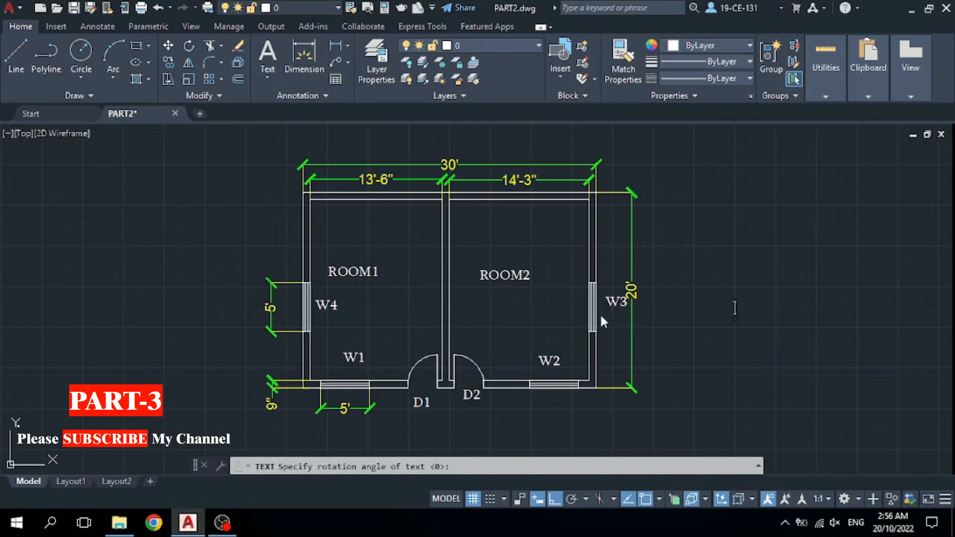
Place the remaining text points inside the rooms and exit the TEXT command.
scroll(307, 286, down, 1)
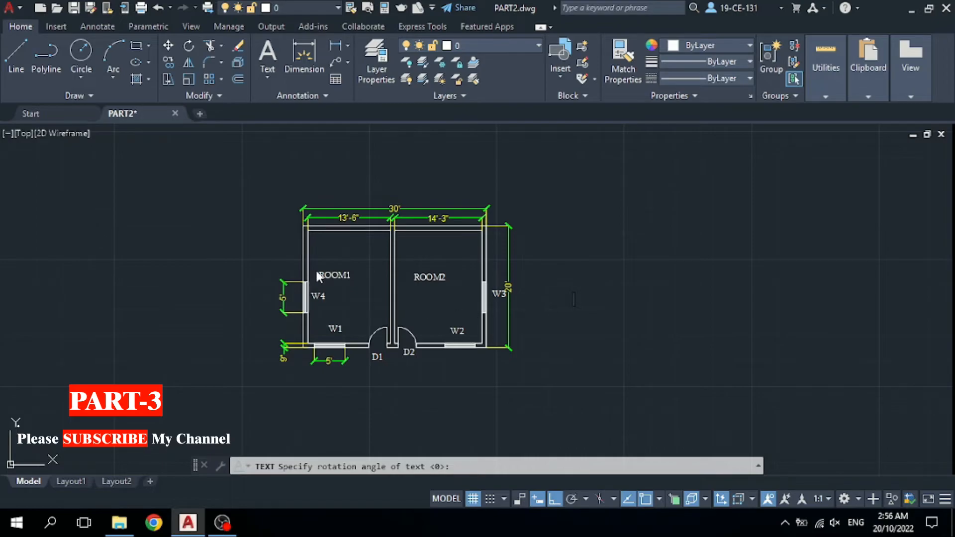
scroll(330, 278, up, 1)
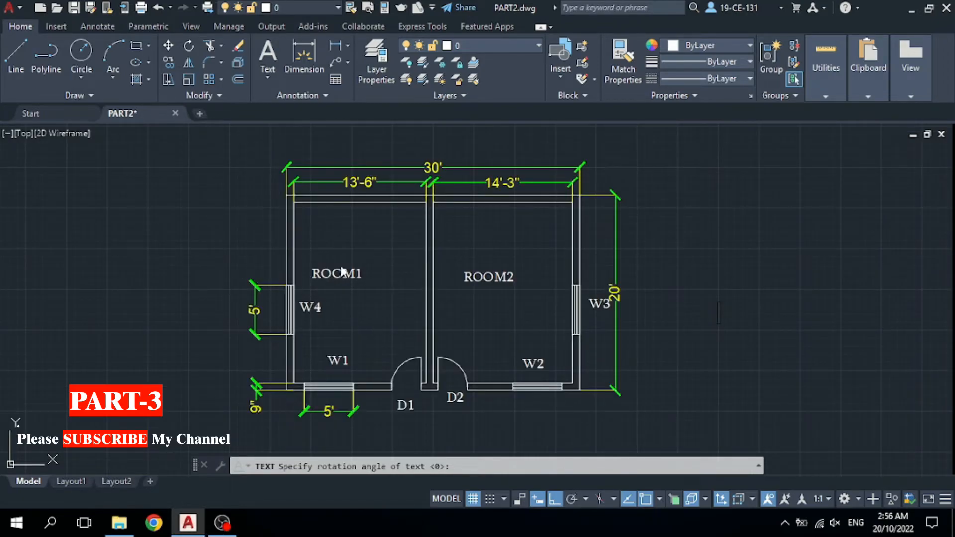
click(155, 223)
click(178, 318)
click(125, 293)
key(Return)
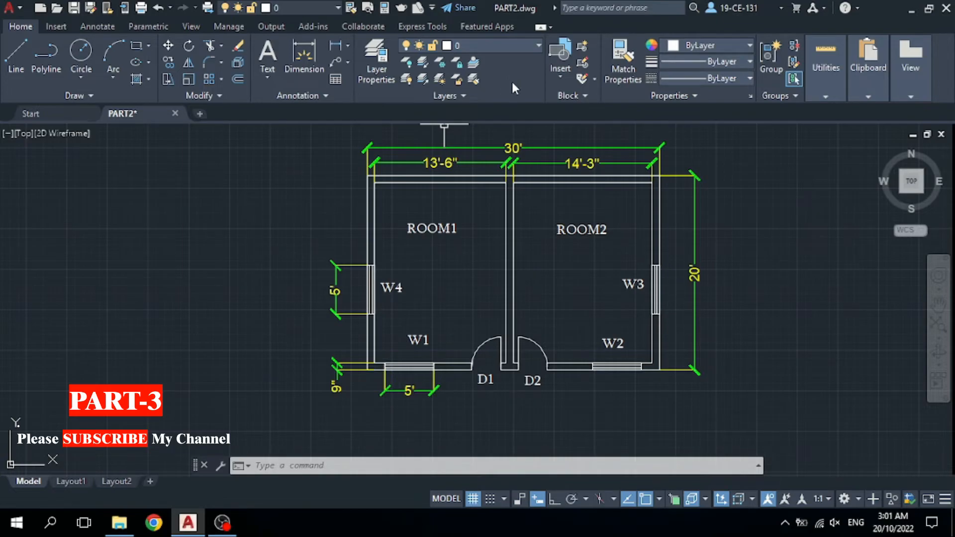
Add ten new layers in the Layer Properties Manager.
click(376, 77)
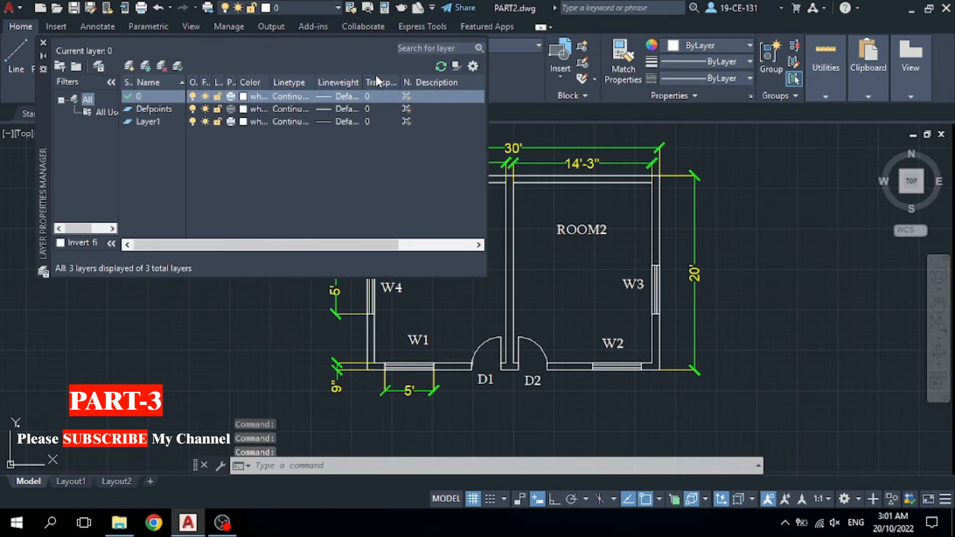
click(129, 67)
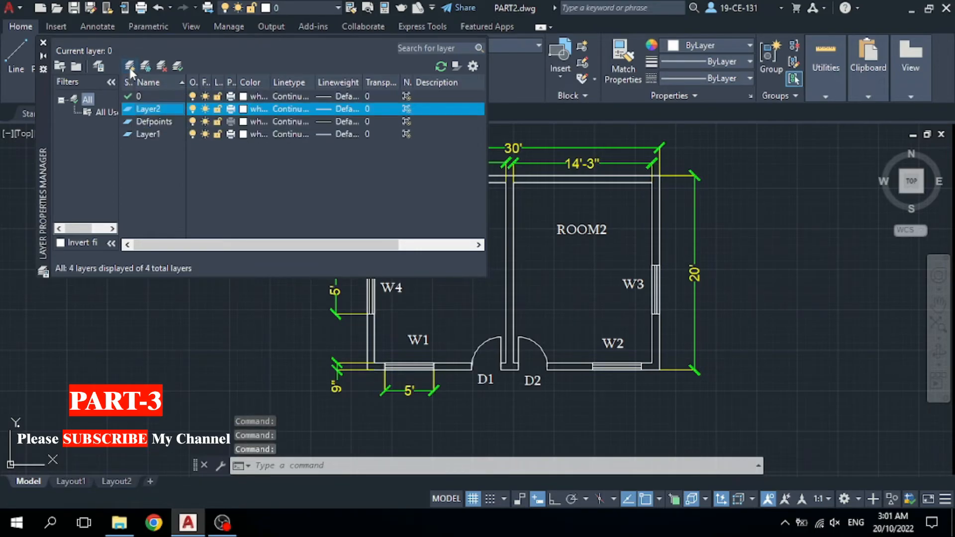
click(129, 68)
click(129, 68)
click(129, 67)
click(130, 67)
click(130, 68)
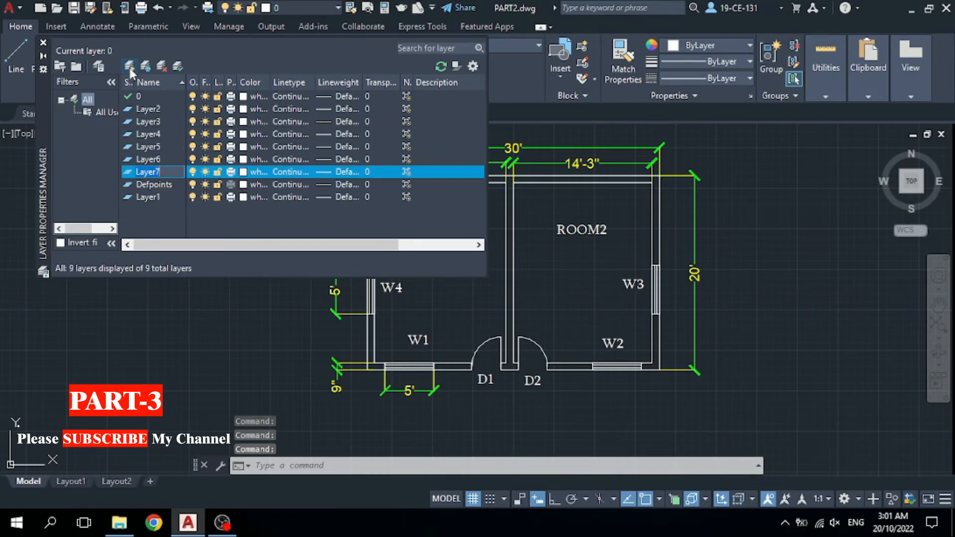
click(129, 68)
click(129, 68)
click(129, 68)
click(129, 67)
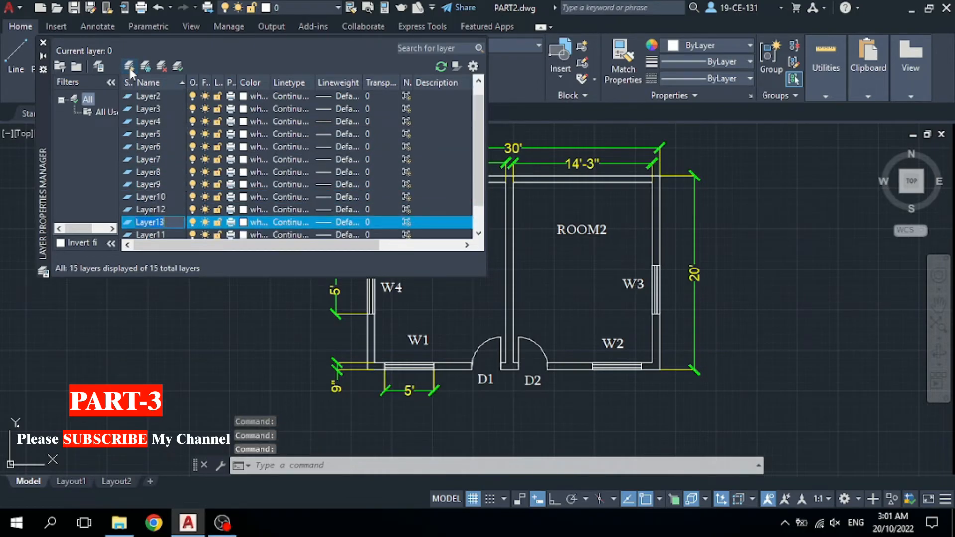
click(129, 68)
click(130, 67)
click(130, 68)
scroll(163, 138, up, 2)
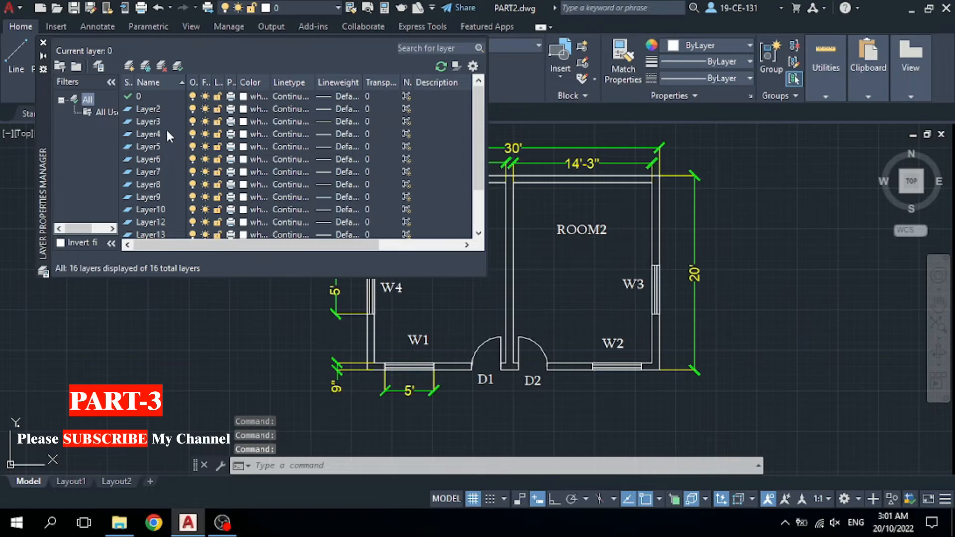
Rename Layer2 to '1', clearing the empty-name error messages along the way.
click(146, 110)
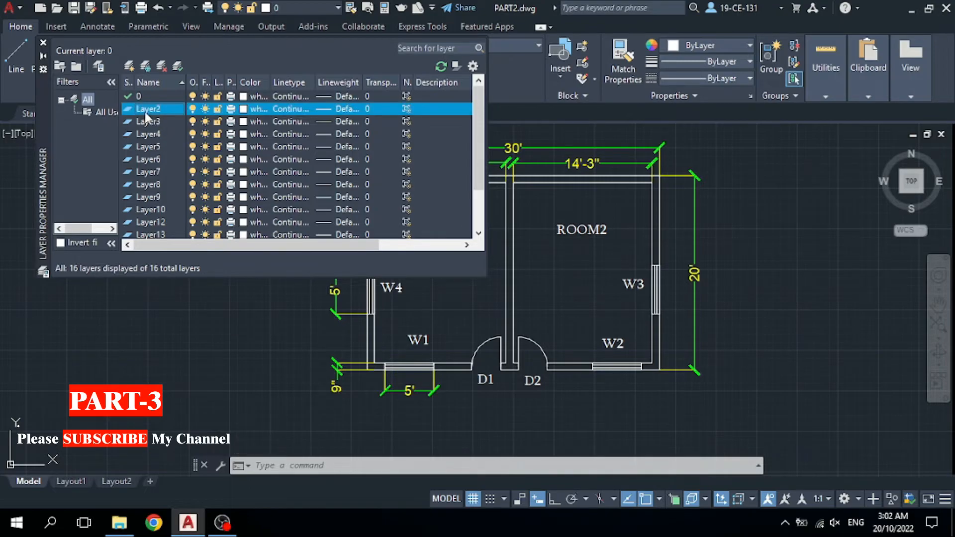
key(XF86MonBrightnessDown)
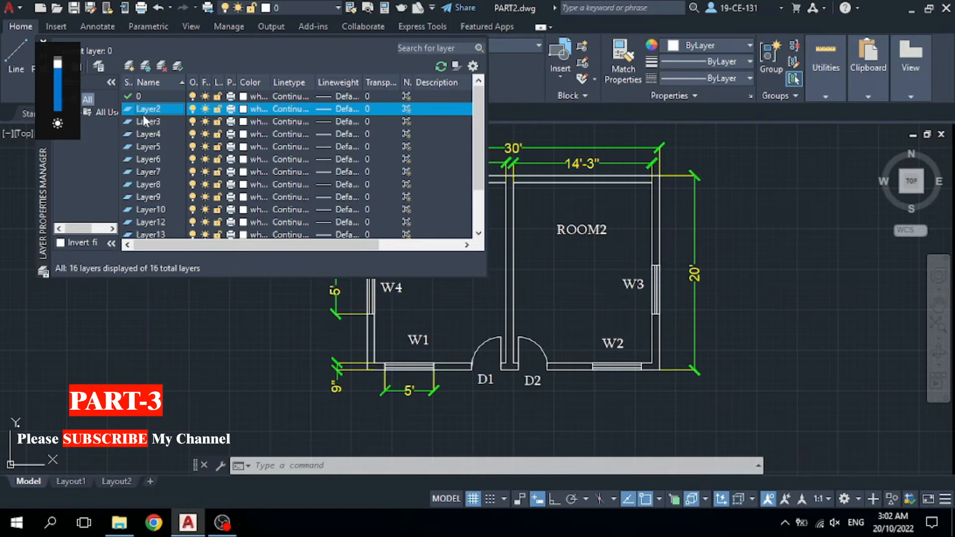
click(151, 109)
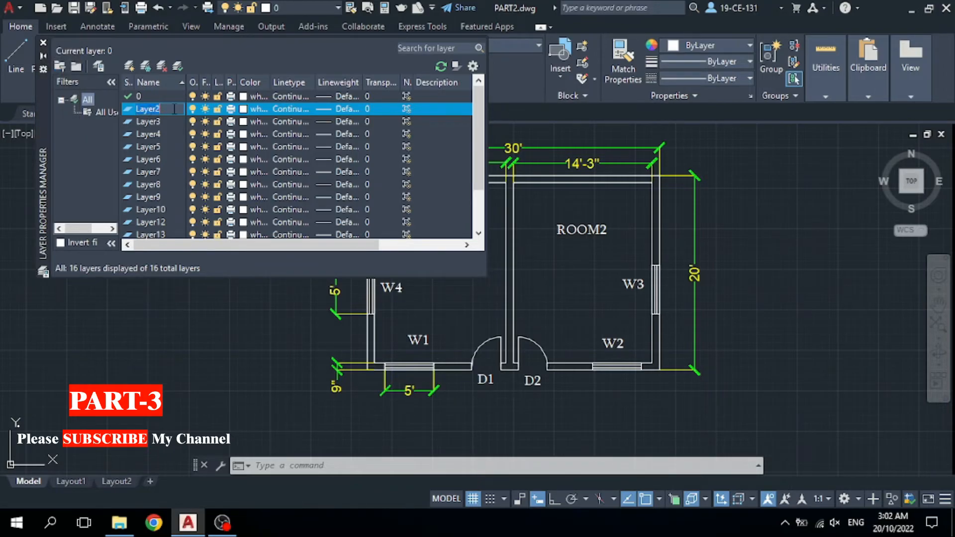
key(BackSpace)
text(2D)
key(BackSpace)
key(BackSpace)
click(147, 161)
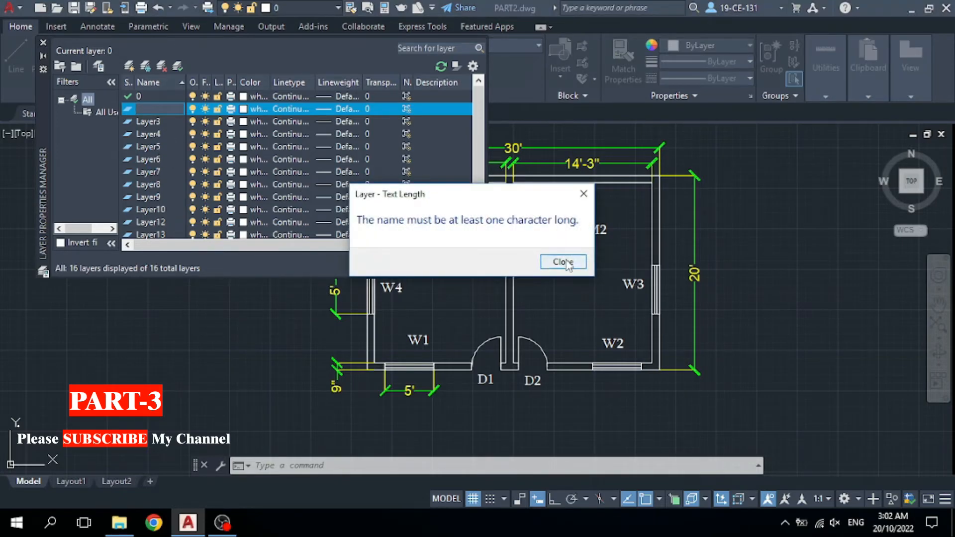
click(563, 261)
click(133, 133)
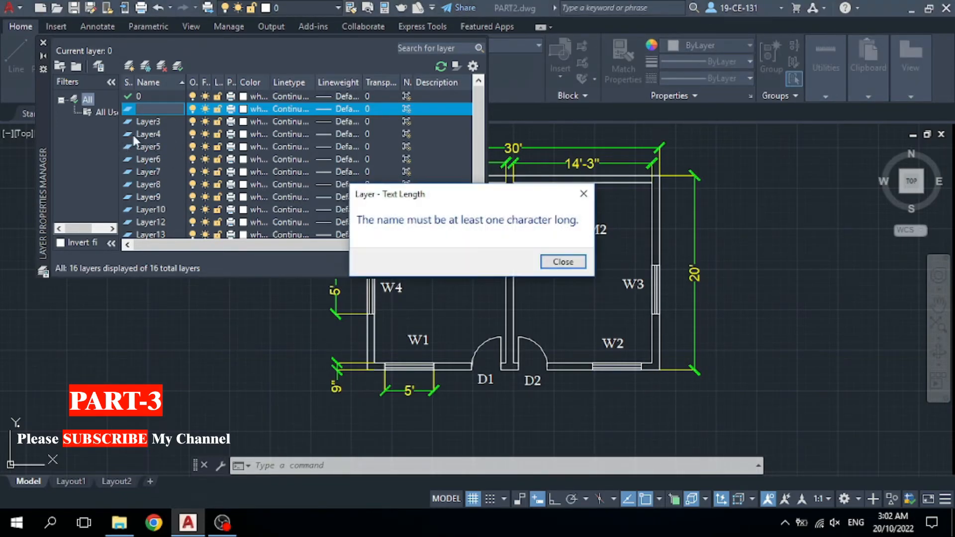
click(566, 262)
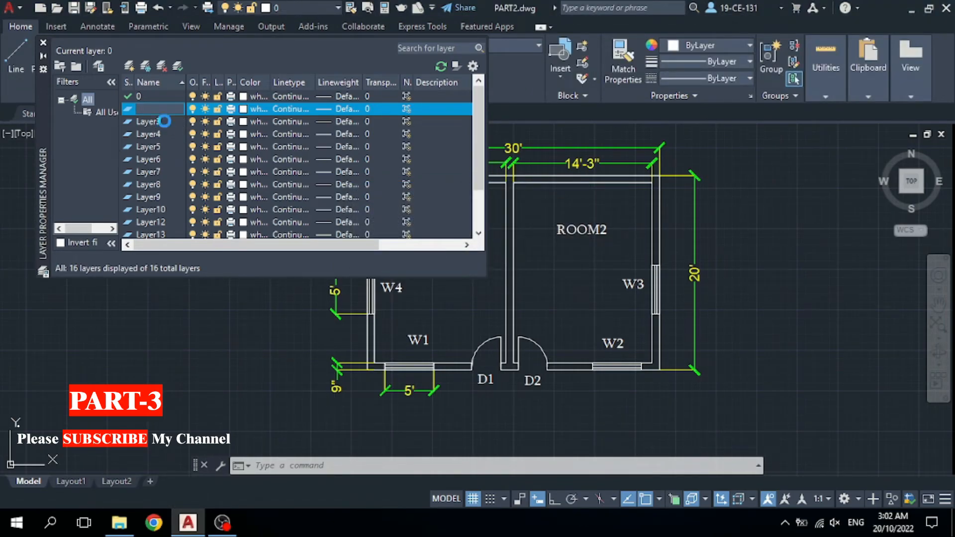
click(164, 121)
click(563, 262)
text(1)
key(Return)
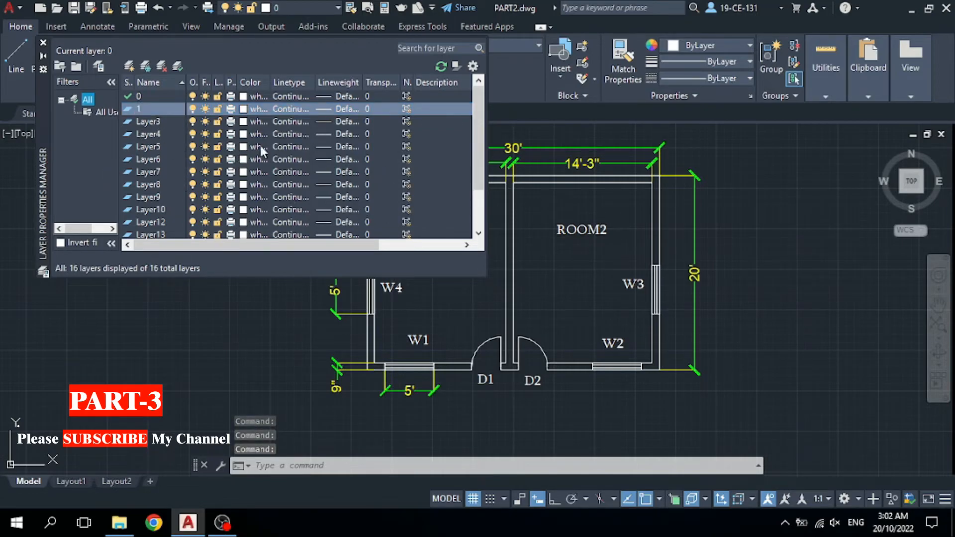
Rename Layer3 to '2D WINDOW' and Layer4 to '2D DOOR', then close the palette.
click(153, 125)
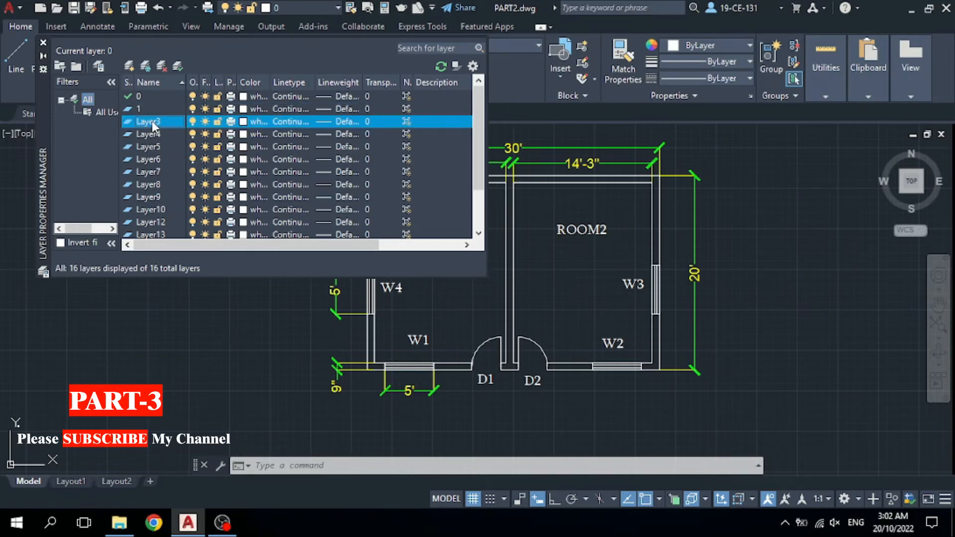
right_click(151, 122)
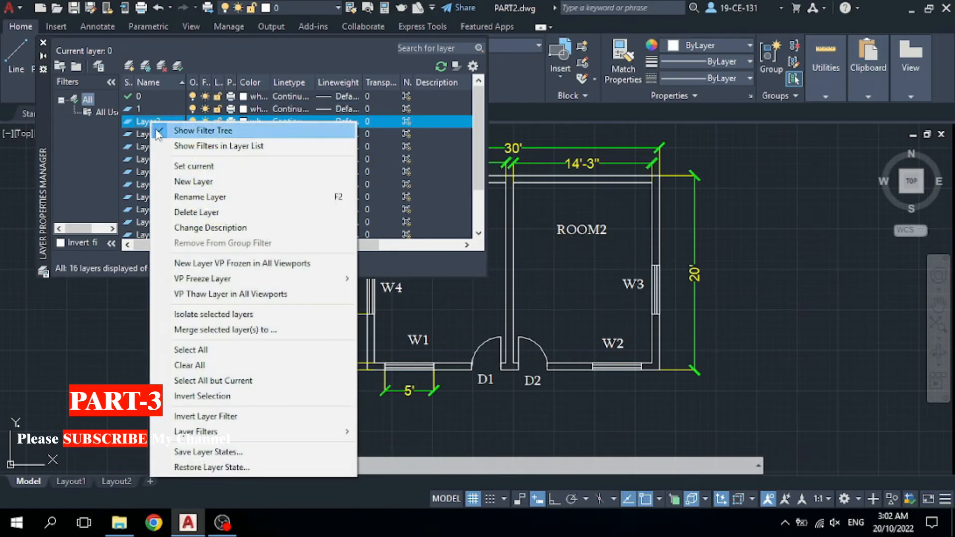
click(211, 196)
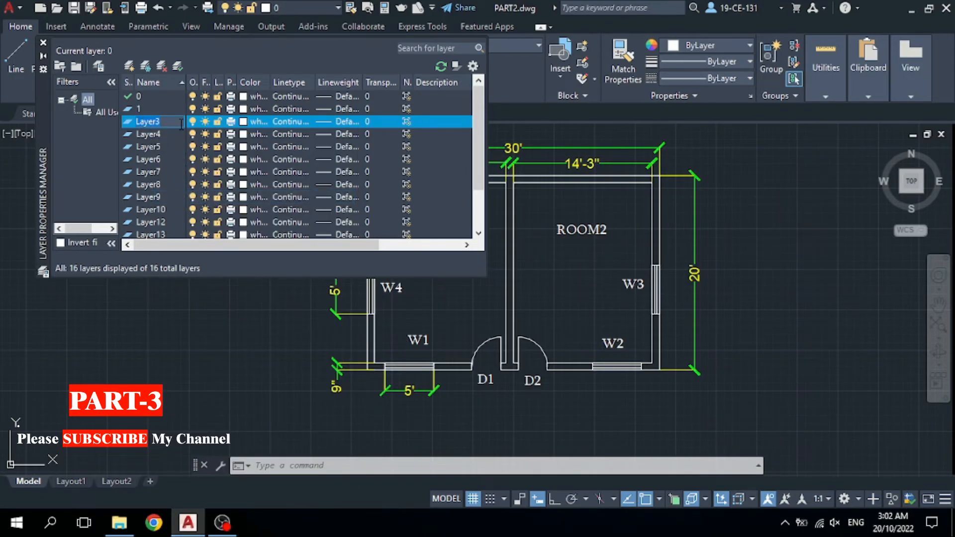
text(2D WINDOW)
key(Return)
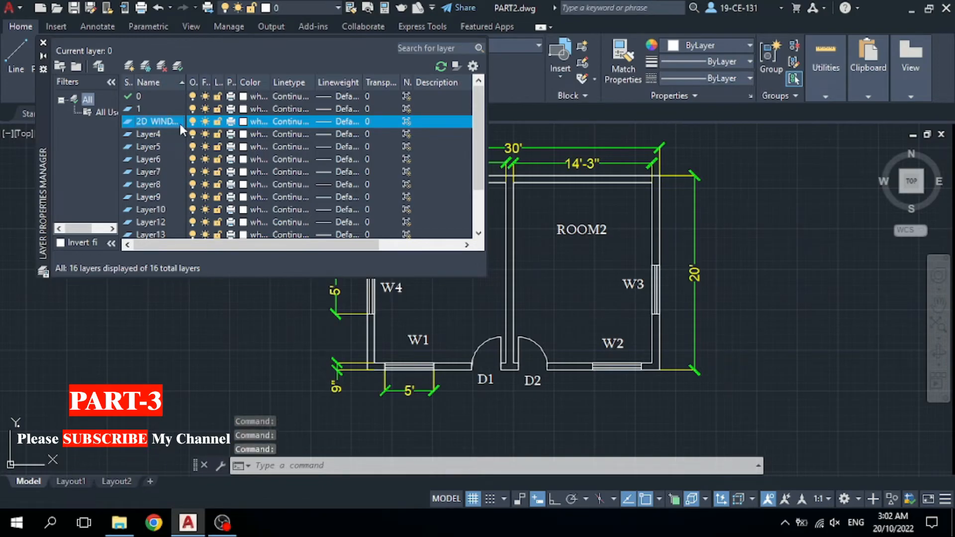
click(142, 136)
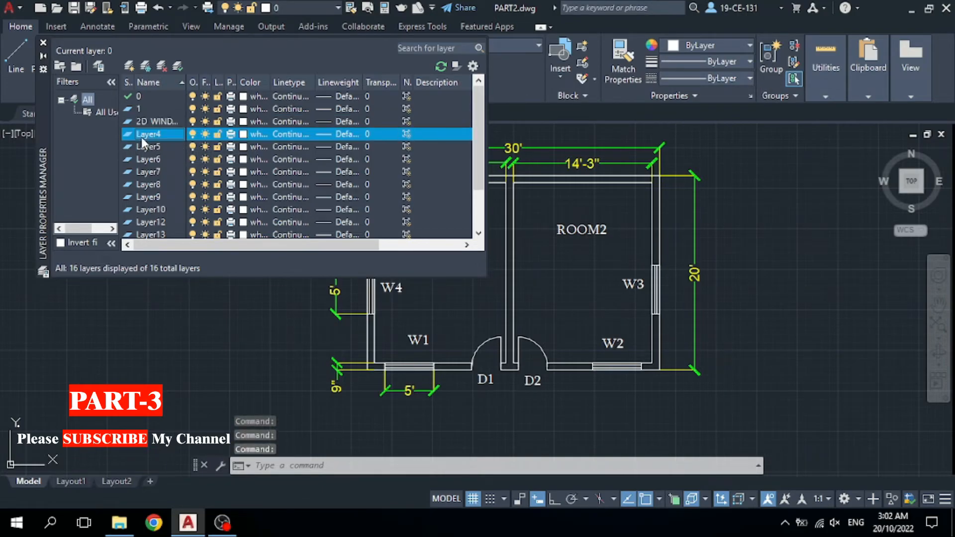
right_click(150, 136)
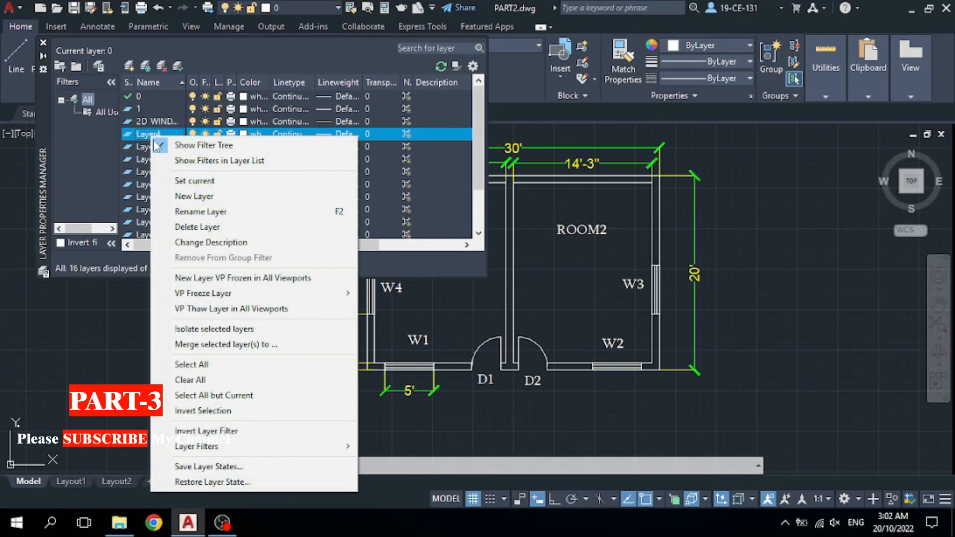
click(199, 211)
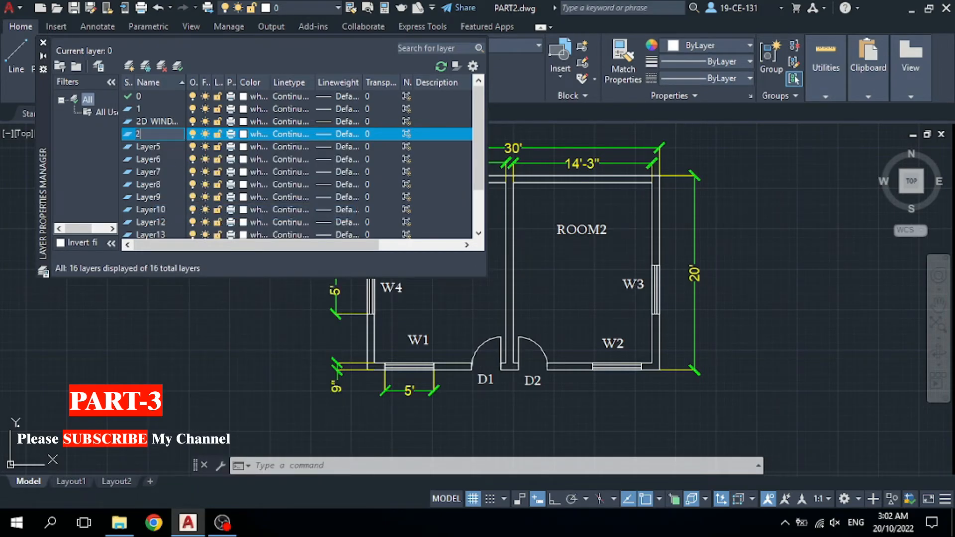
text(2D DOOR)
key(Return)
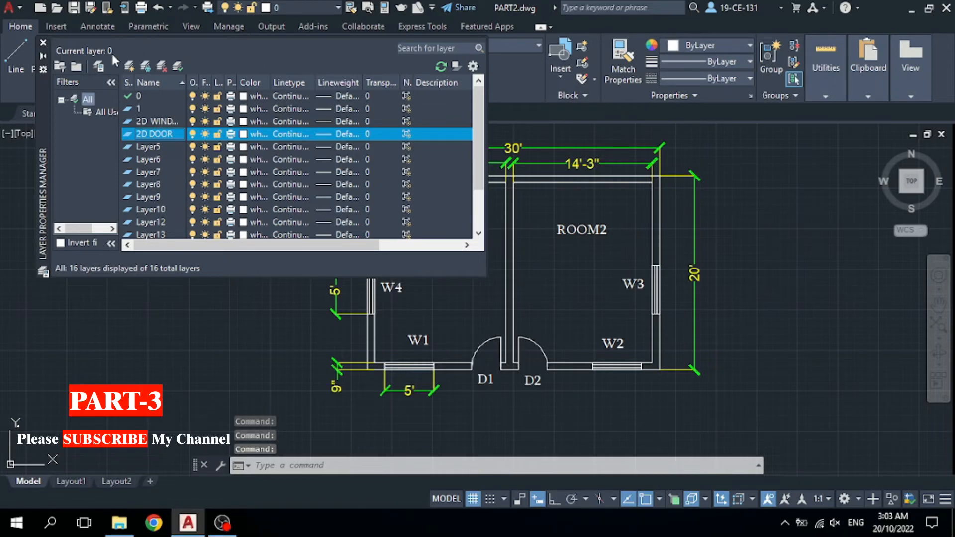
click(44, 41)
Select windows W1–W4 and move them onto the 2D WINDOW layer.
scroll(241, 268, down, 2)
scroll(243, 269, up, 1)
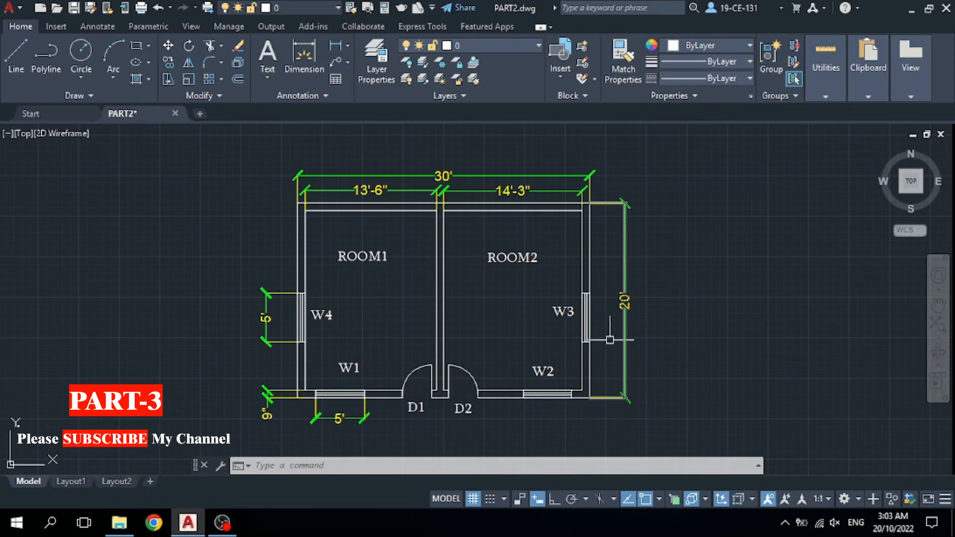
click(587, 321)
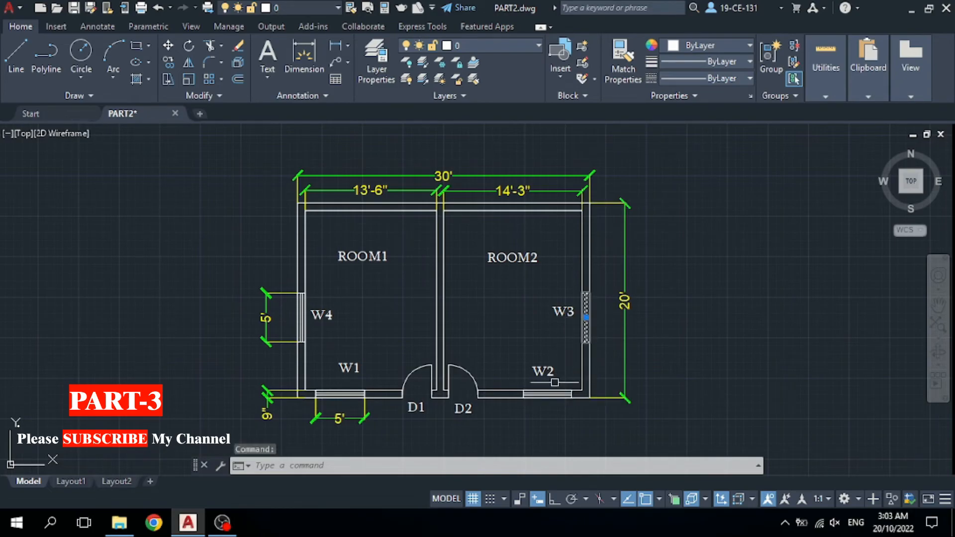
click(547, 393)
click(334, 394)
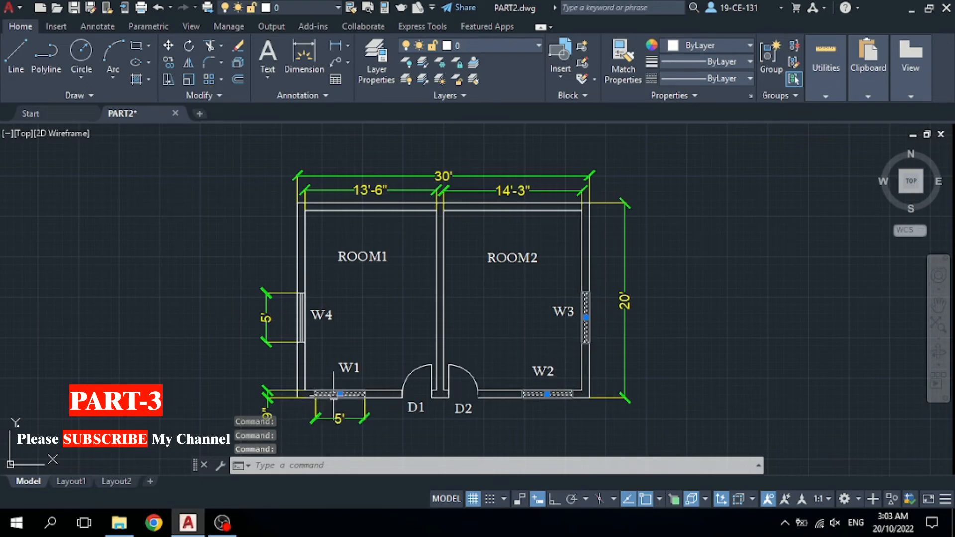
click(301, 315)
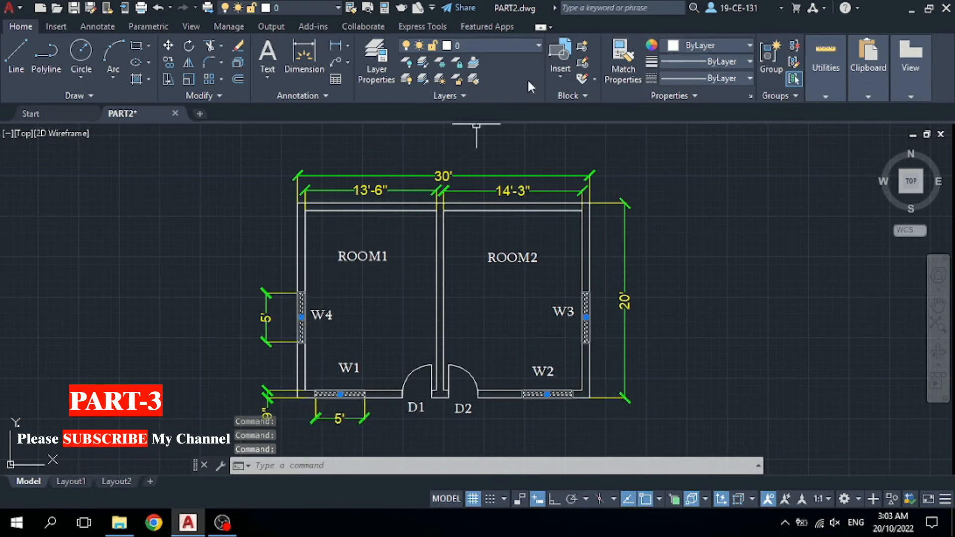
click(518, 44)
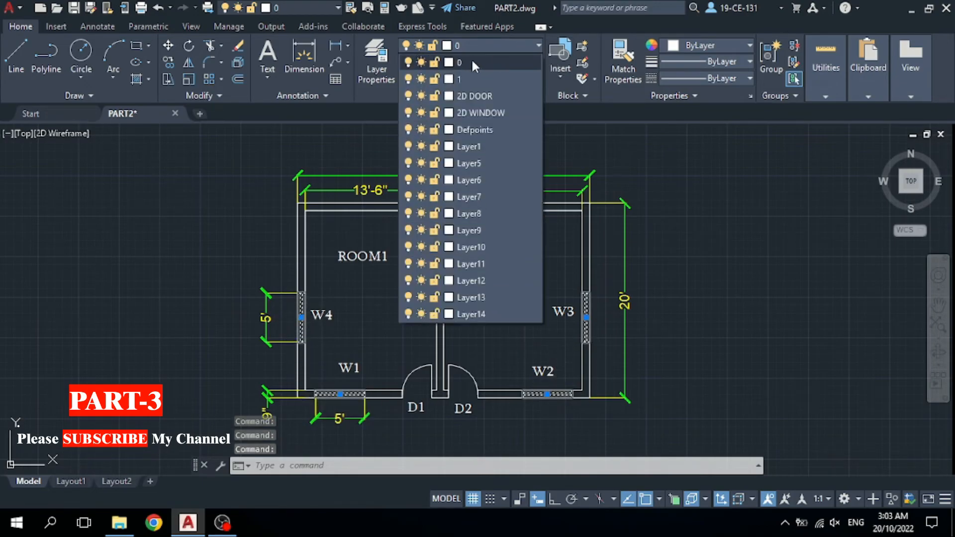
click(513, 43)
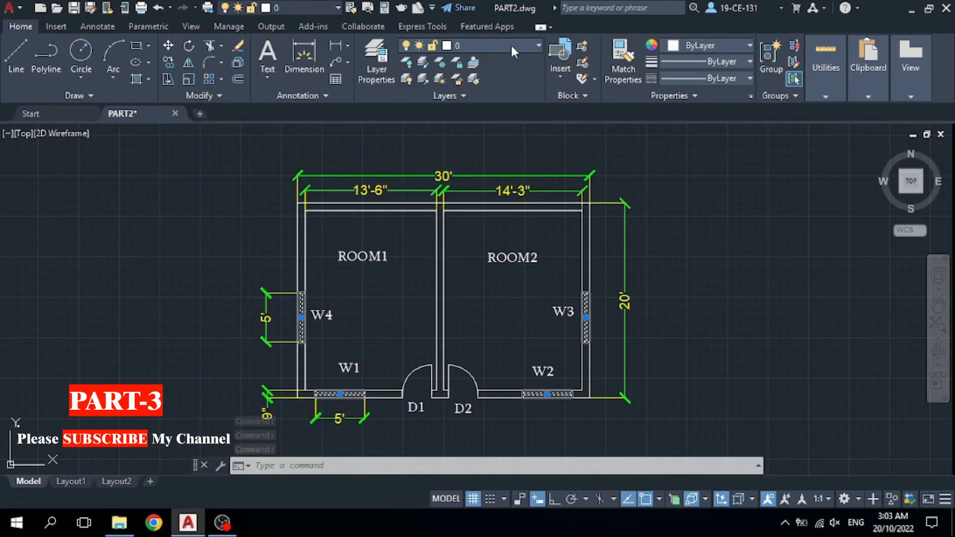
click(517, 45)
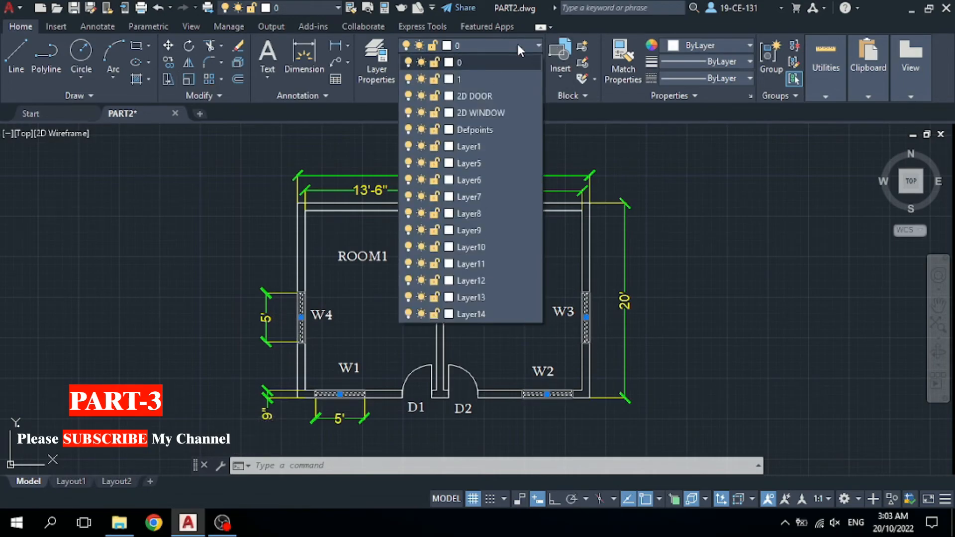
click(506, 111)
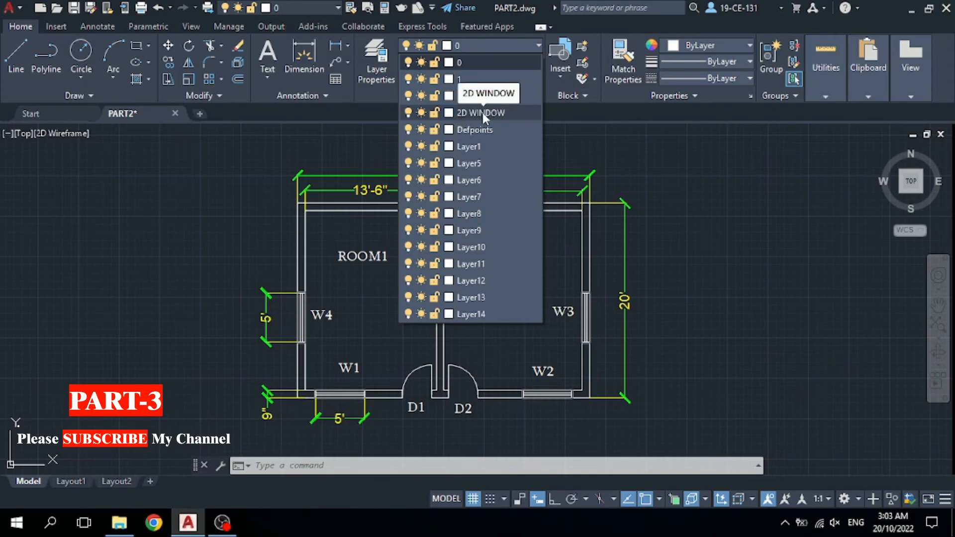
click(482, 112)
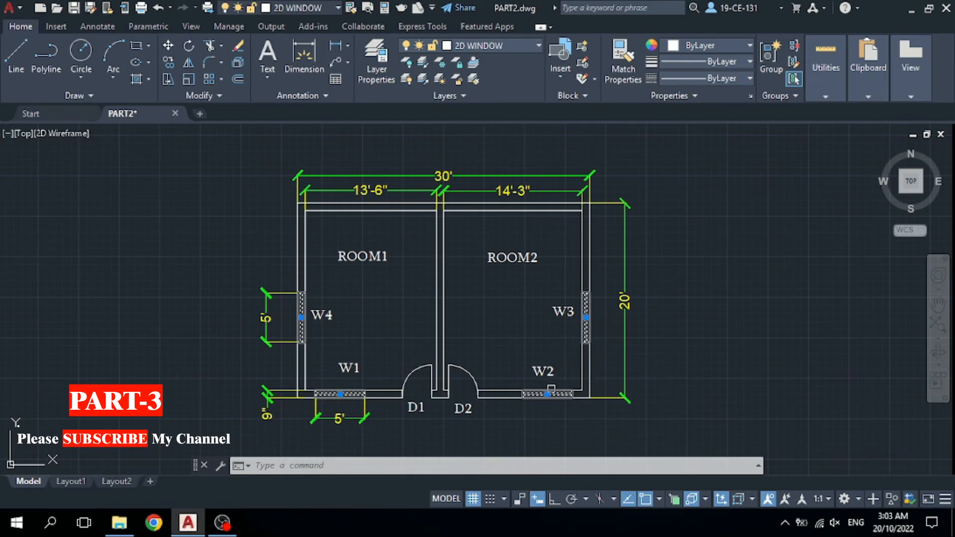
Clear the window selection with Deselect All.
click(724, 202)
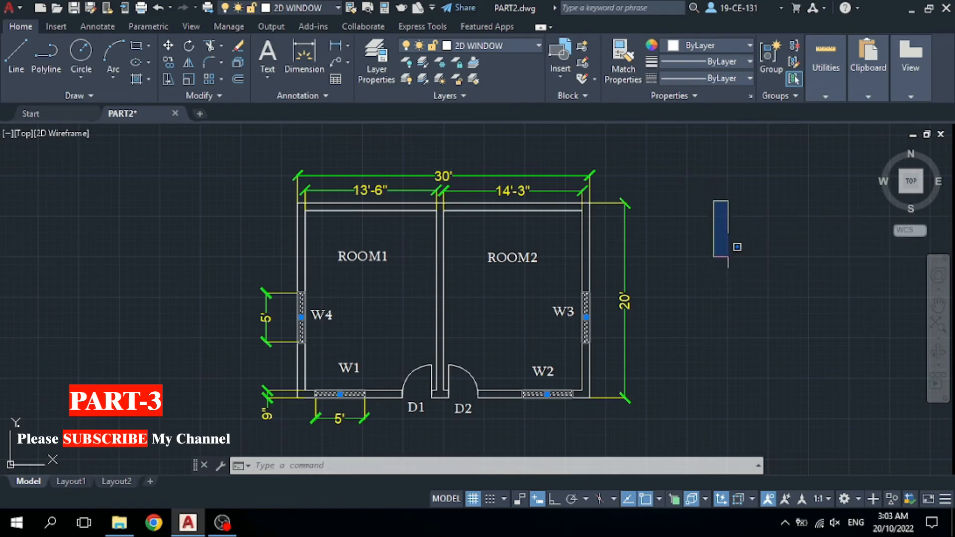
right_click(717, 232)
click(758, 386)
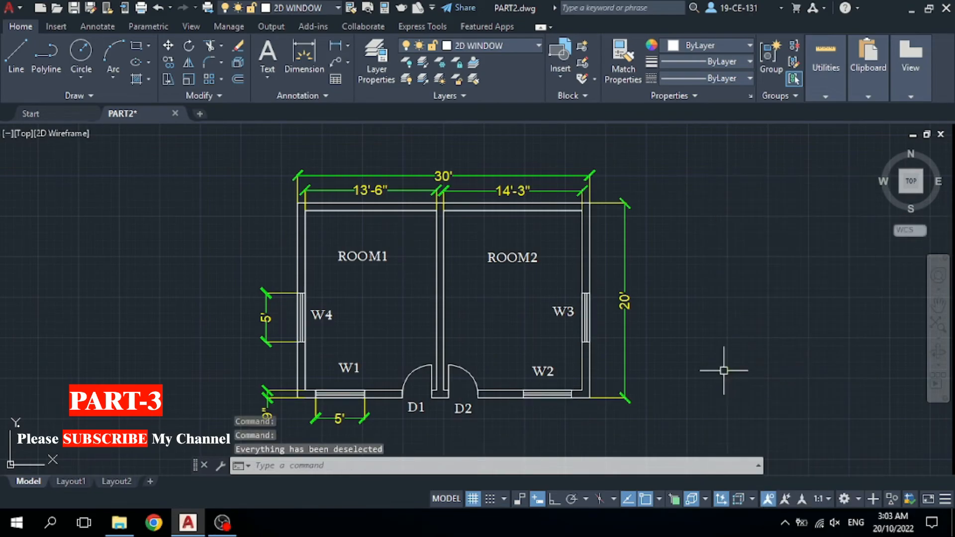
click(505, 45)
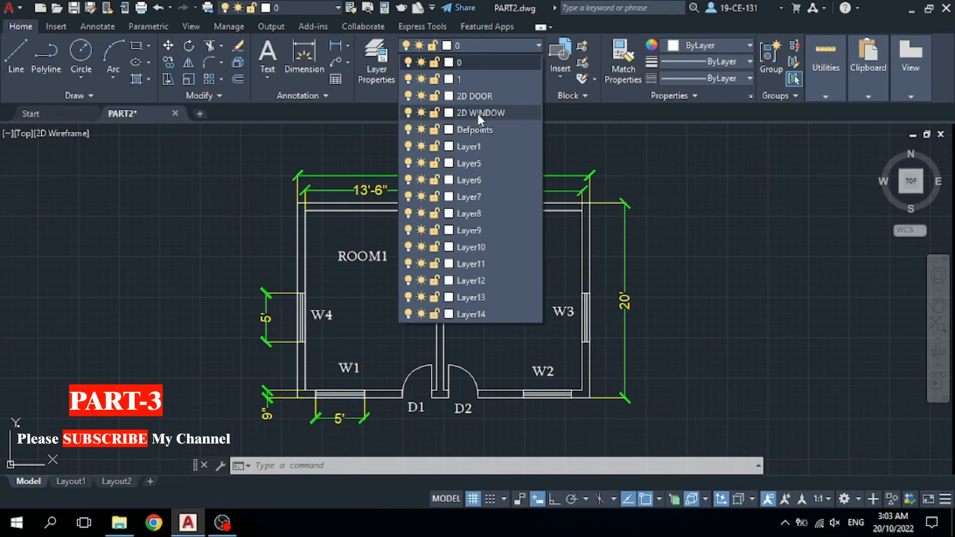
click(422, 113)
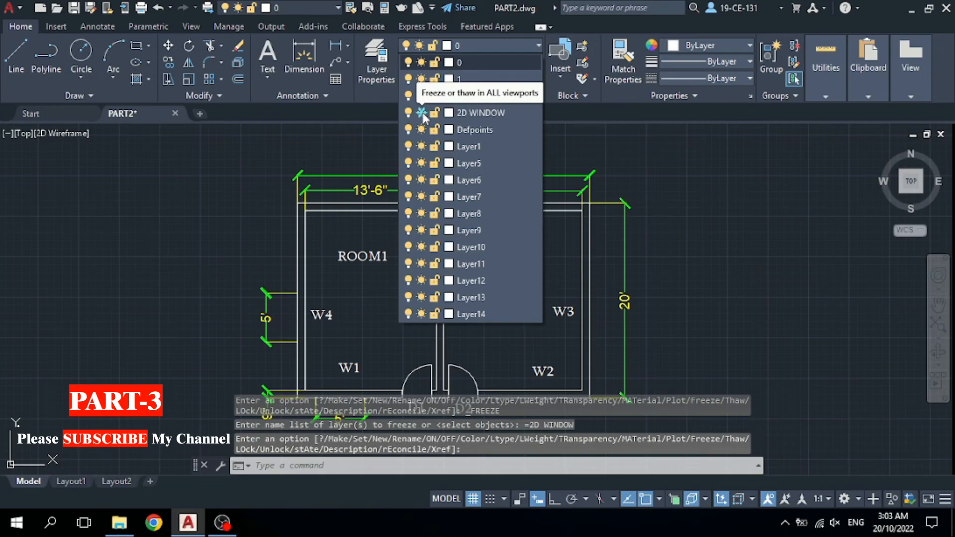
scroll(601, 275, down, 2)
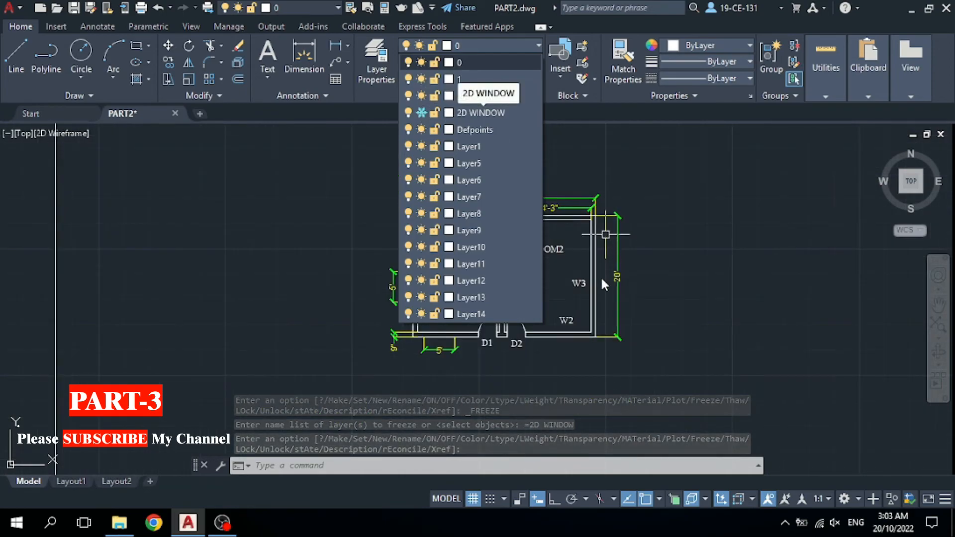
scroll(594, 291, up, 4)
scroll(602, 279, down, 2)
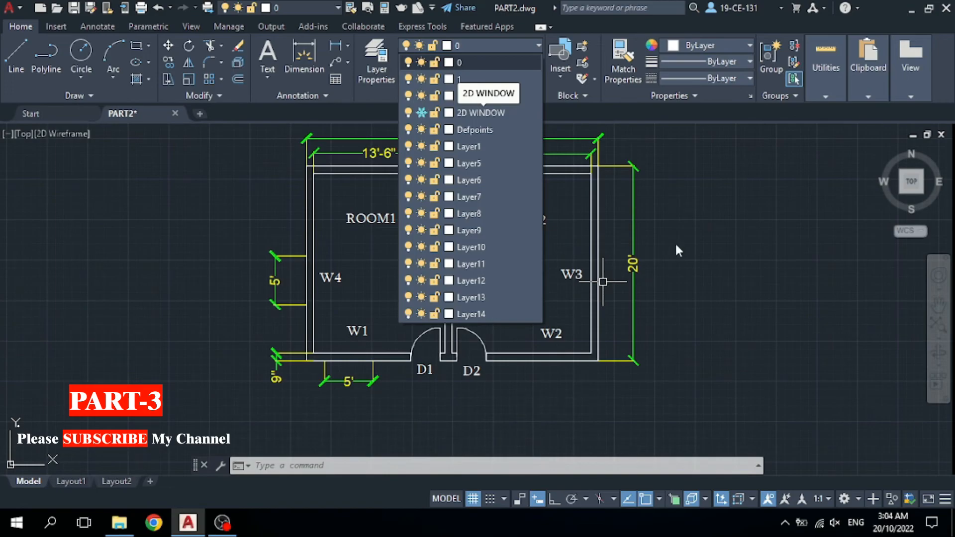
click(726, 228)
click(660, 278)
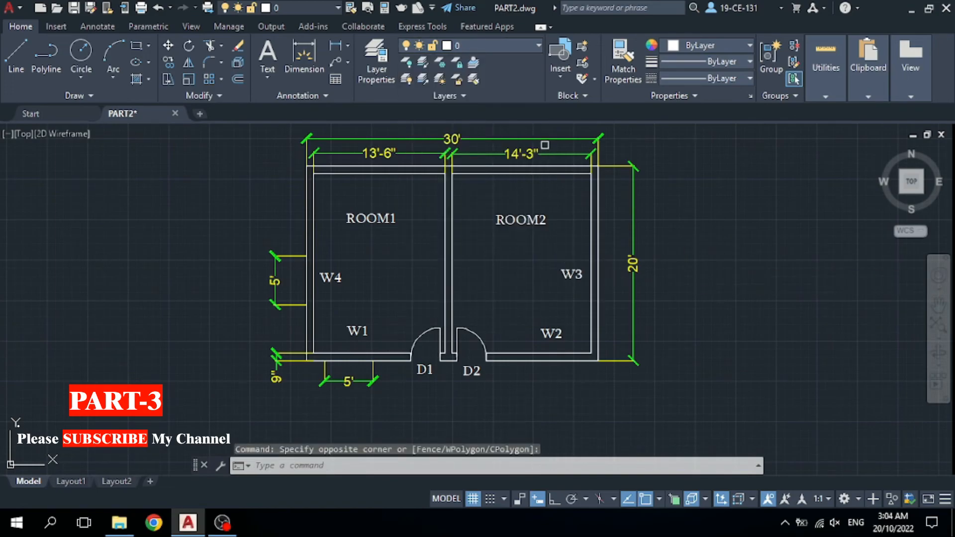
click(499, 44)
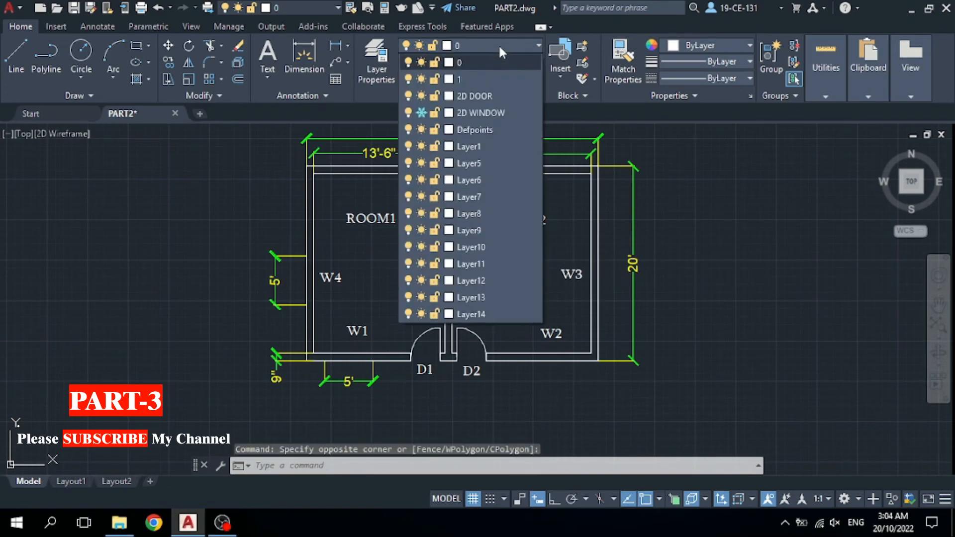
click(421, 113)
click(423, 112)
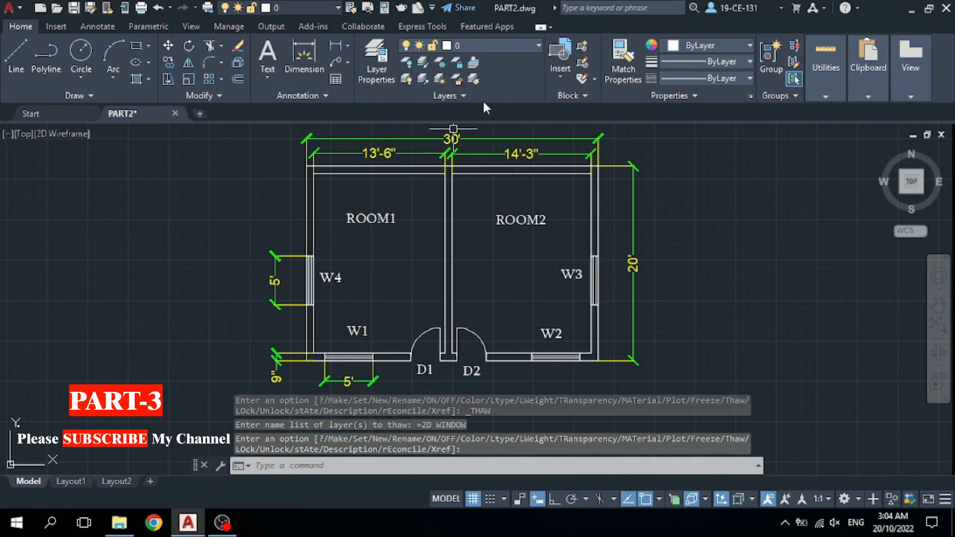
click(513, 44)
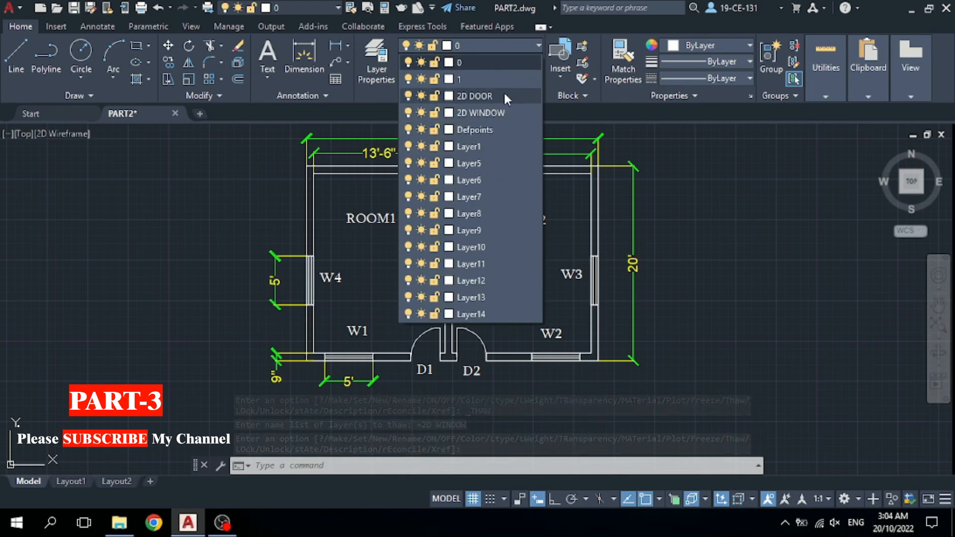
Set the 2D WINDOW layer colour to blue, index 5.
click(449, 113)
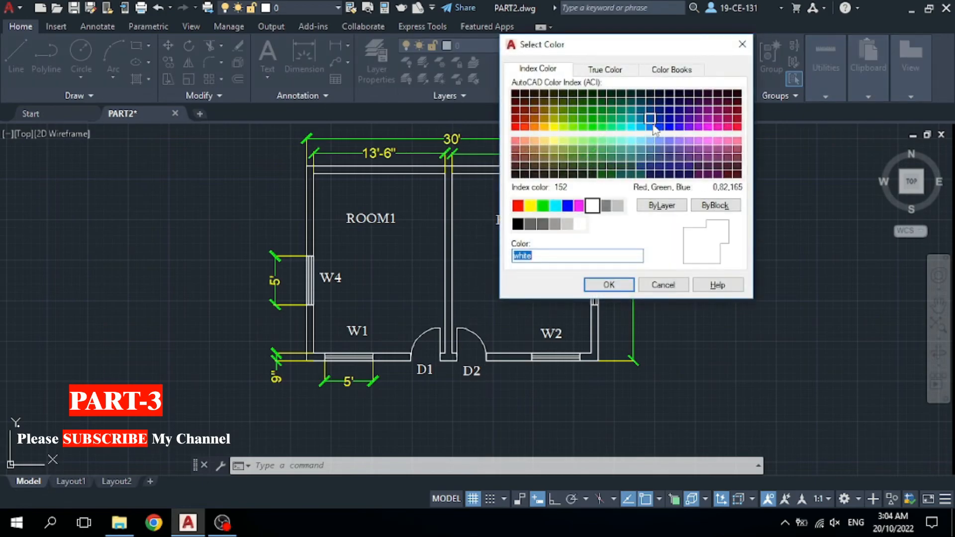
click(650, 126)
click(659, 127)
click(669, 126)
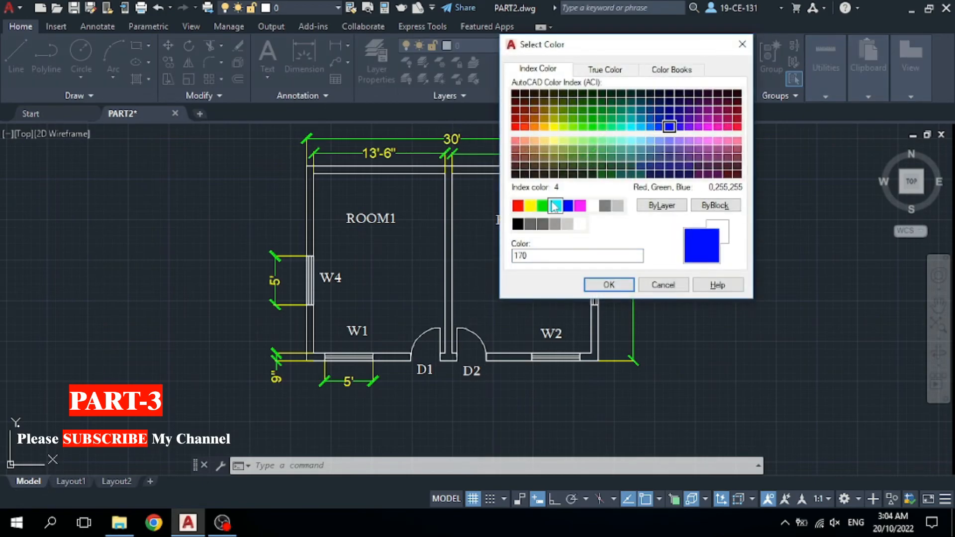
click(568, 205)
click(619, 288)
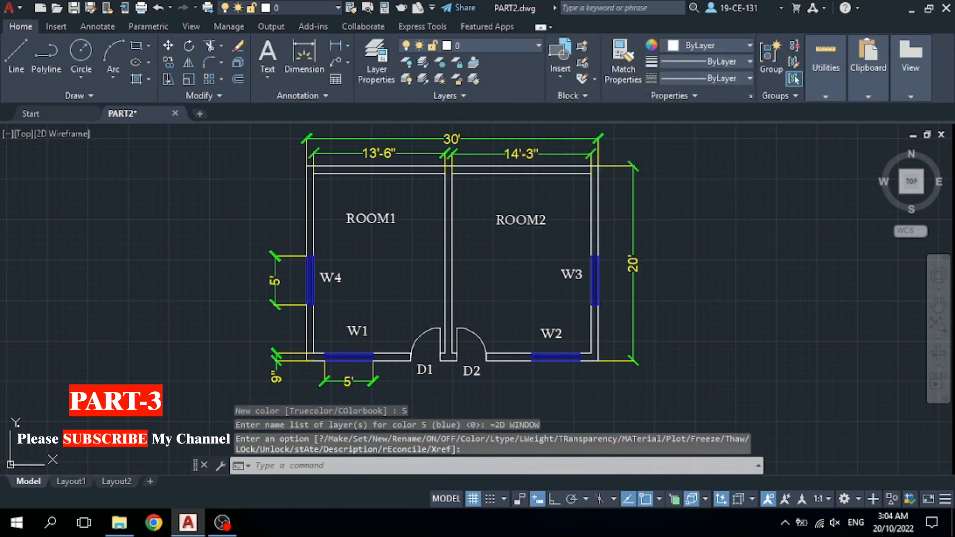
scroll(599, 293, up, 5)
scroll(592, 273, down, 2)
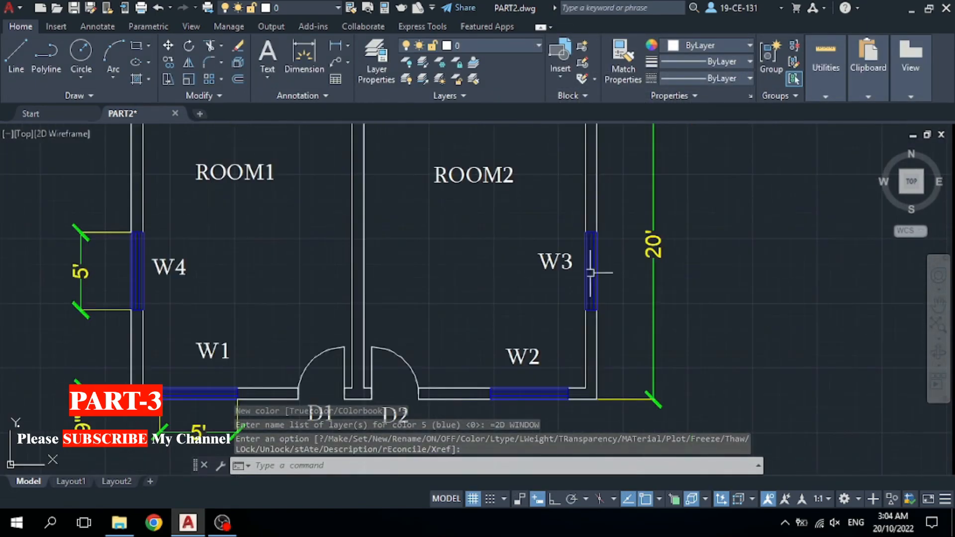
scroll(590, 273, down, 2)
scroll(599, 249, up, 2)
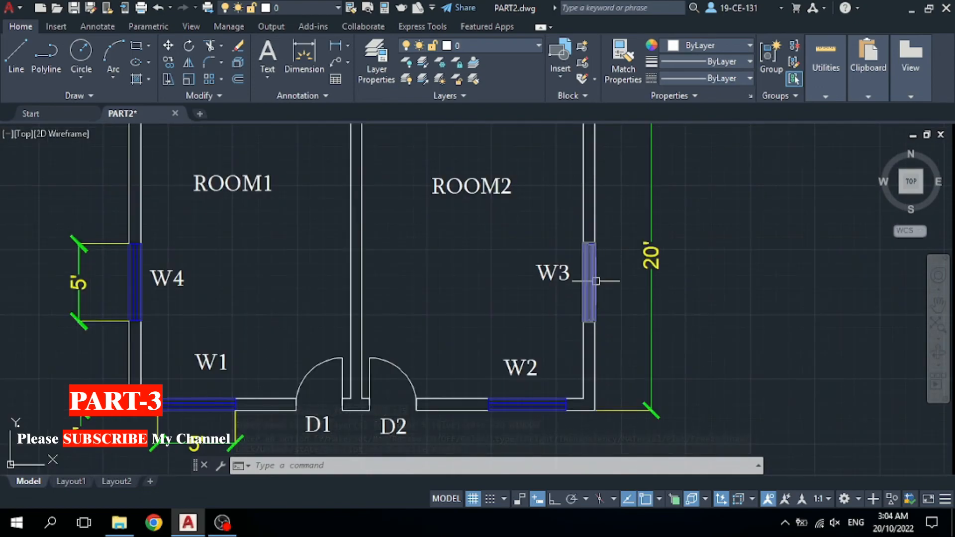
scroll(581, 279, down, 2)
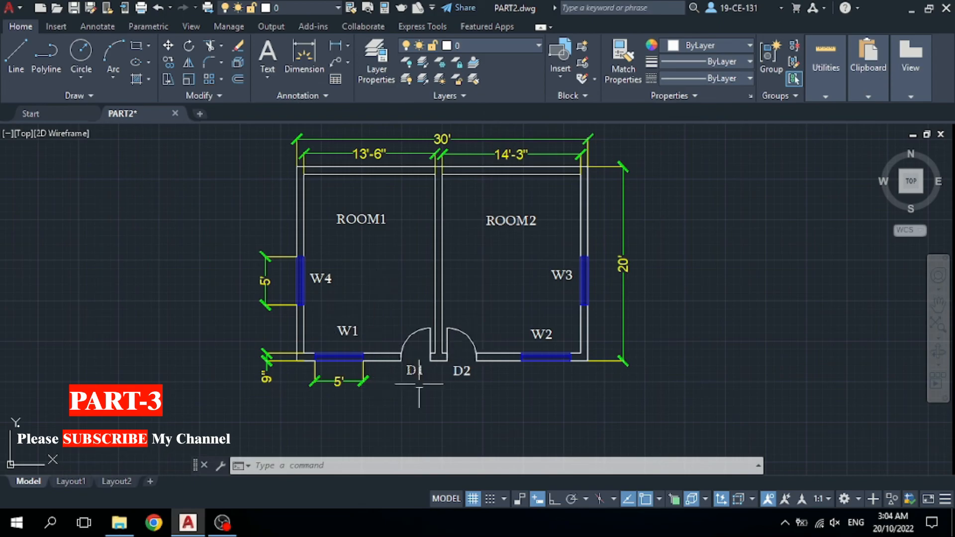
scroll(423, 380, up, 1)
scroll(458, 351, up, 1)
Select doors D1 and D2, assign them to 2D DOOR, and deselect all.
click(506, 269)
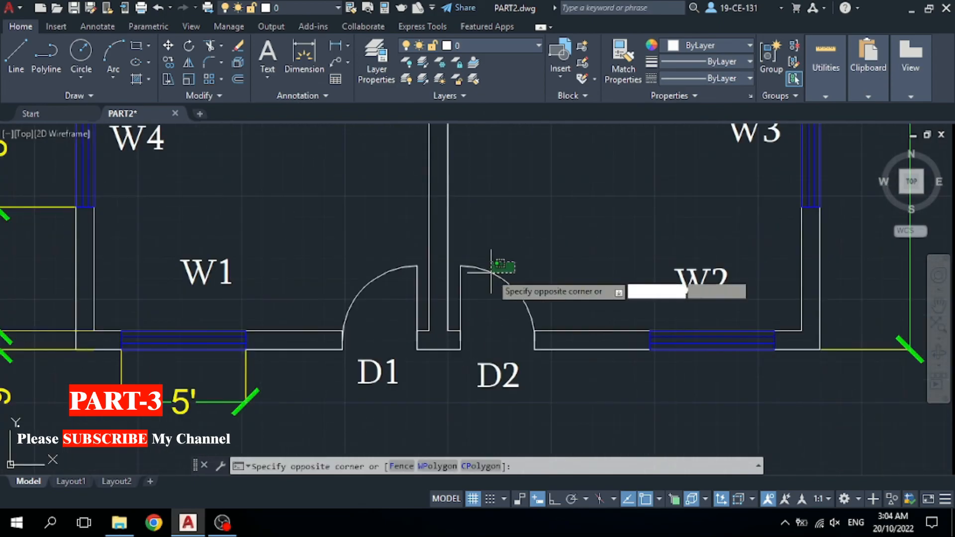
click(455, 299)
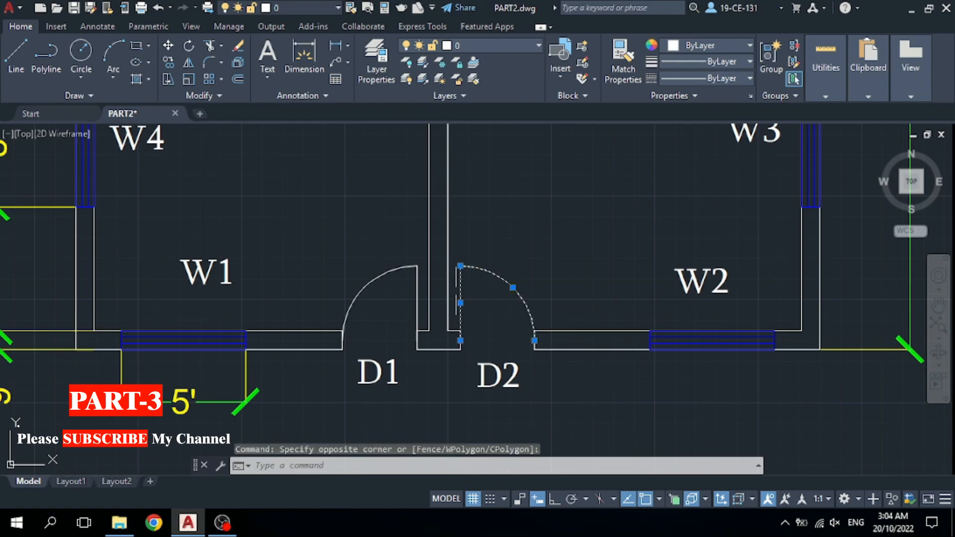
click(415, 265)
click(416, 288)
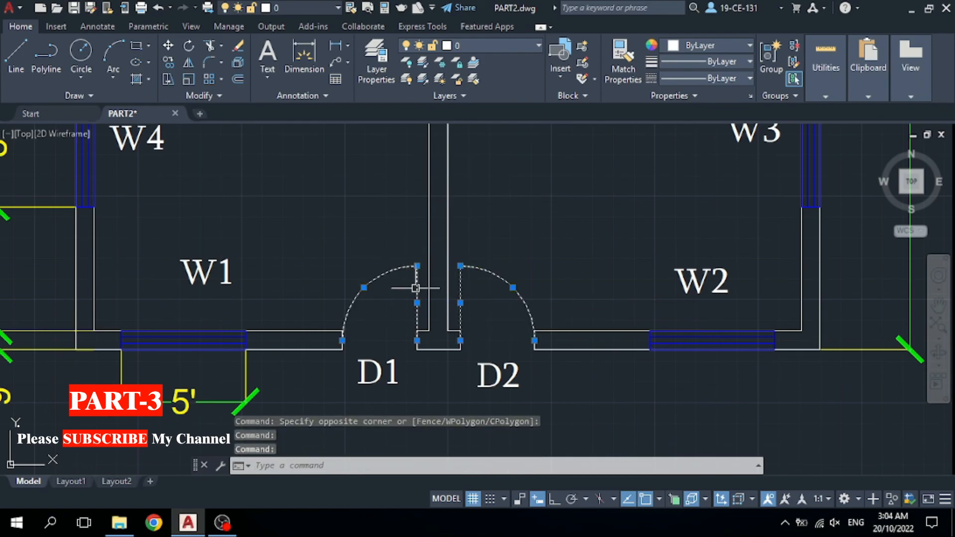
click(502, 44)
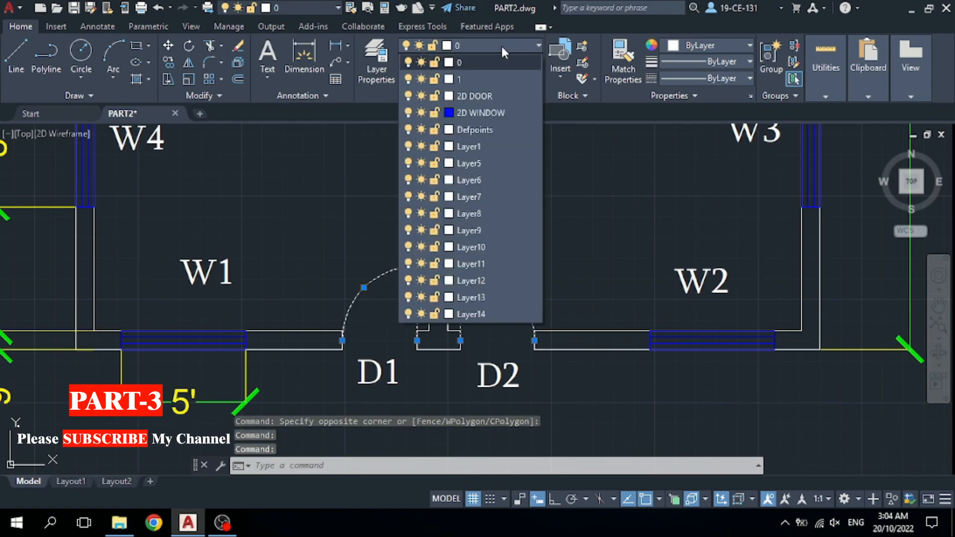
click(483, 96)
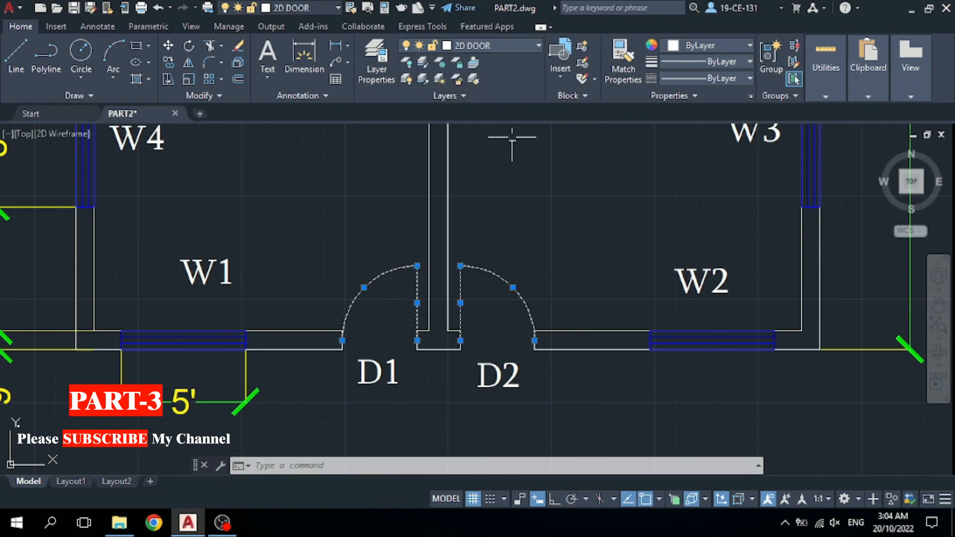
right_click(548, 190)
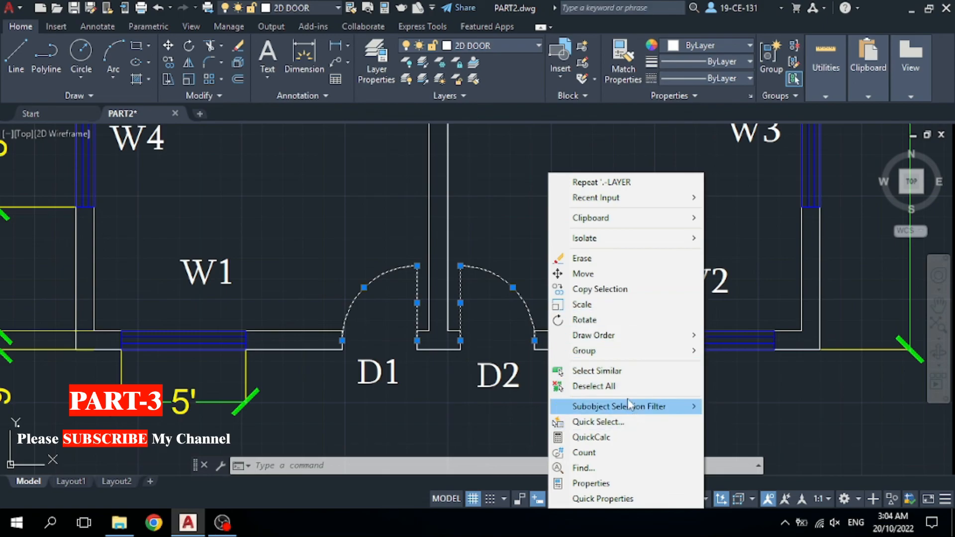
click(595, 389)
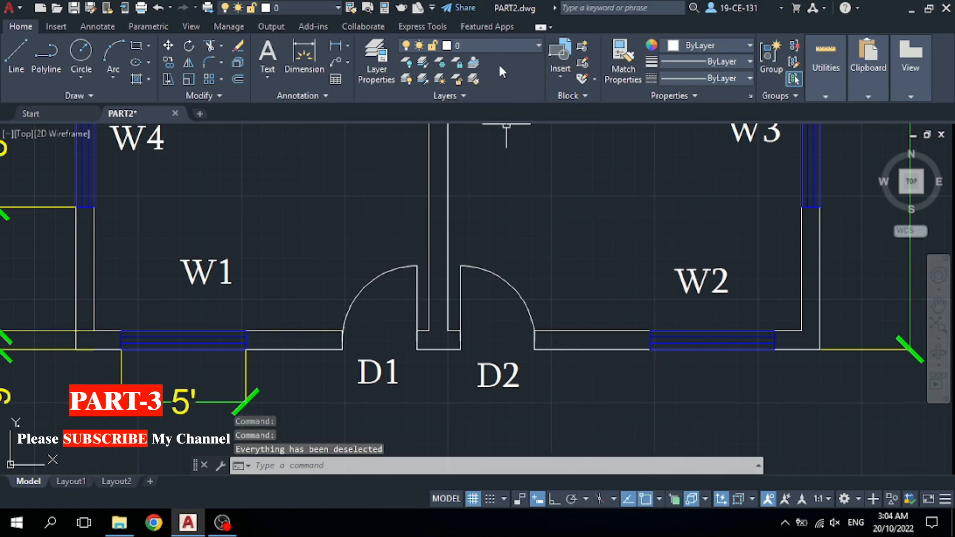
Set the 2D DOOR layer colour to brown, index 32.
click(509, 45)
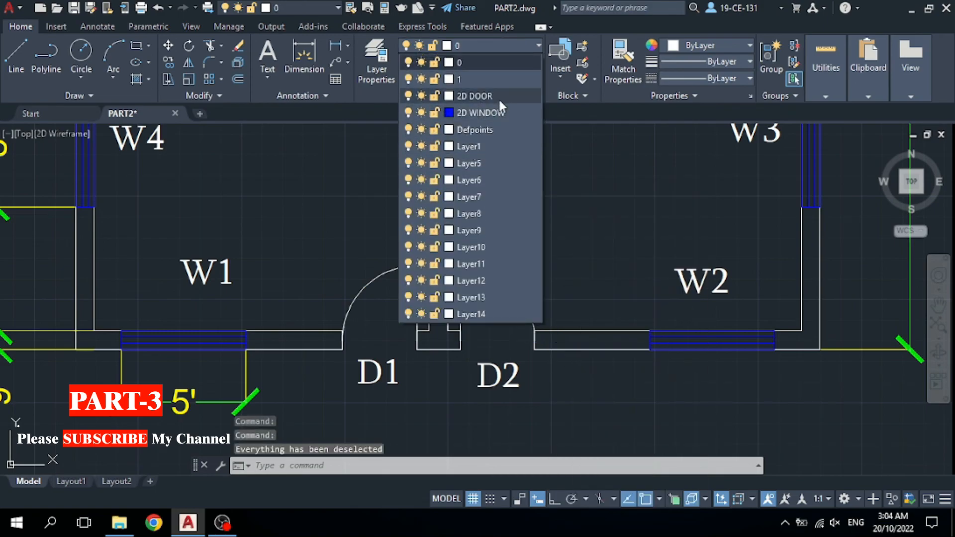
click(449, 95)
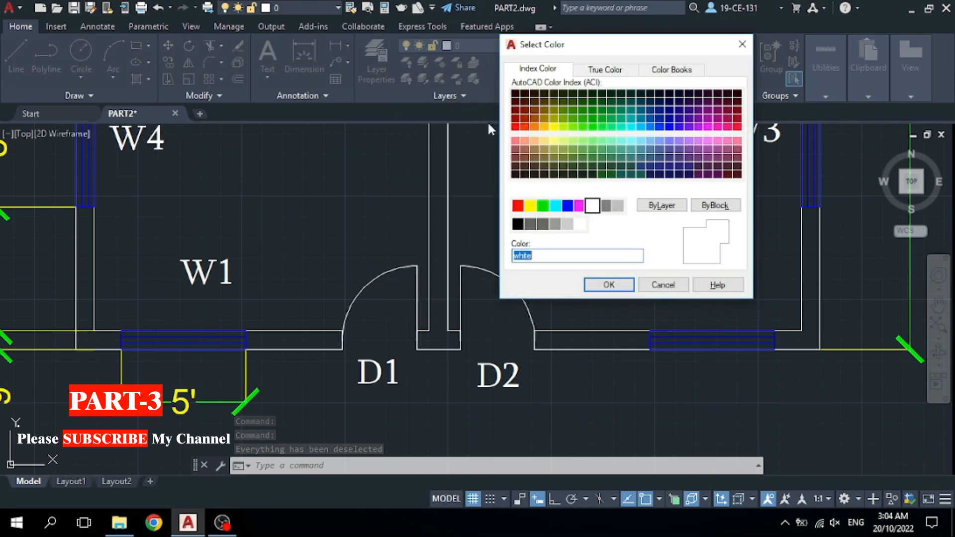
click(542, 128)
click(533, 127)
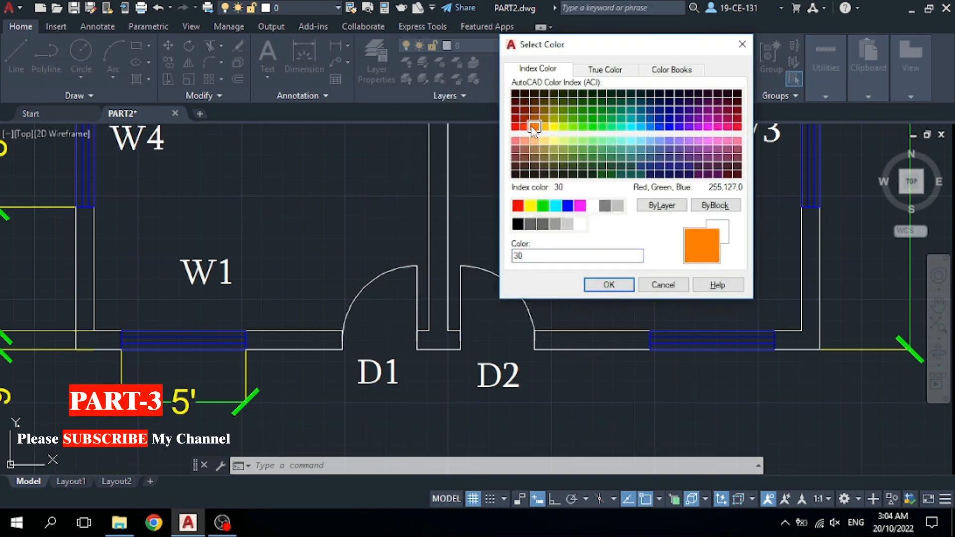
click(534, 109)
click(535, 118)
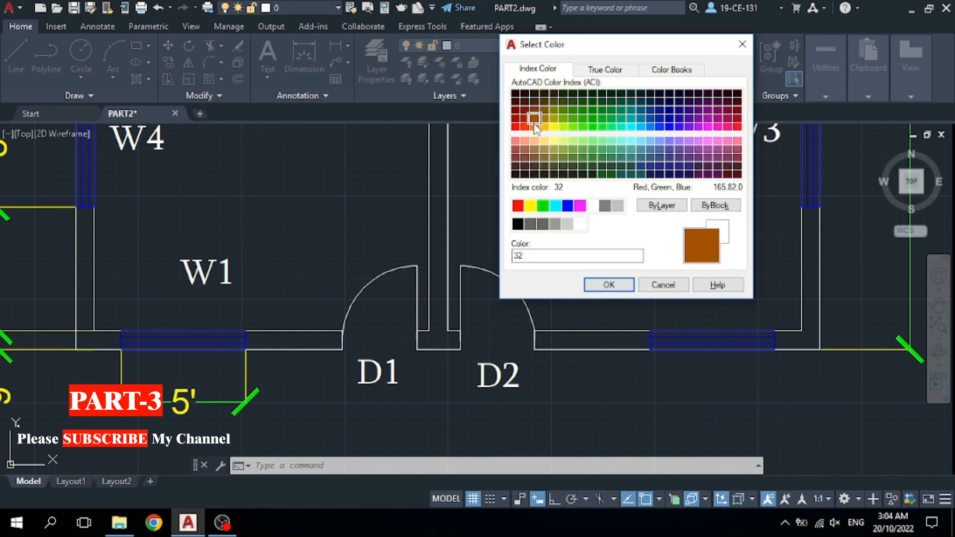
click(624, 291)
scroll(569, 289, down, 4)
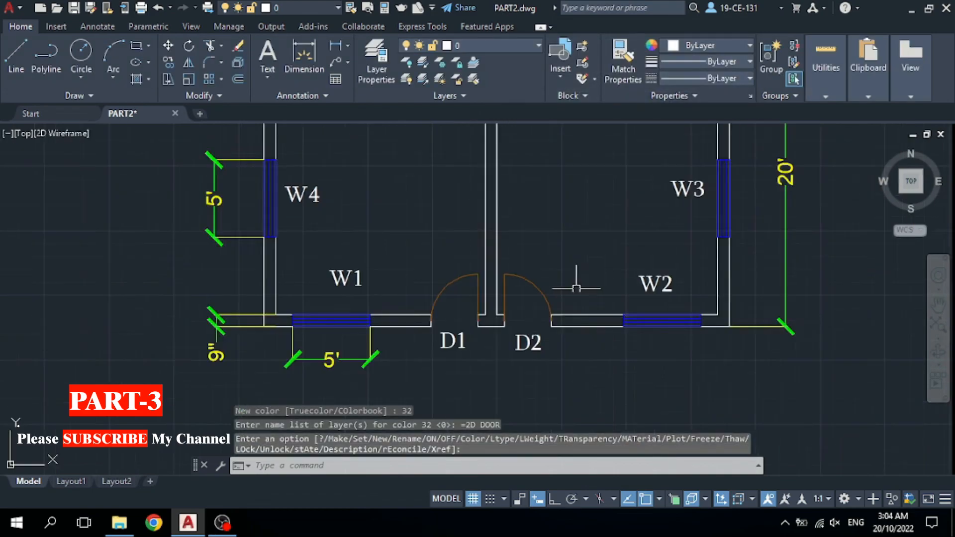
scroll(515, 339, down, 3)
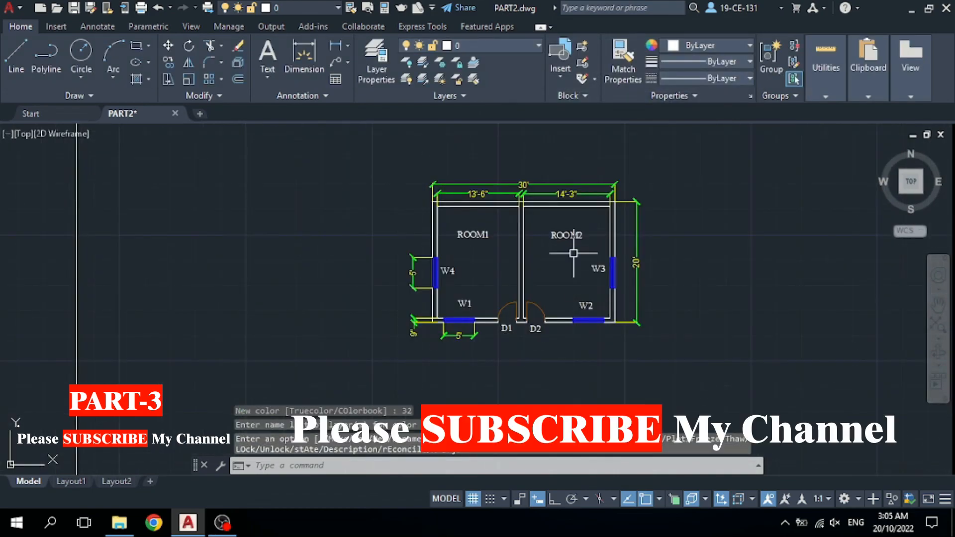